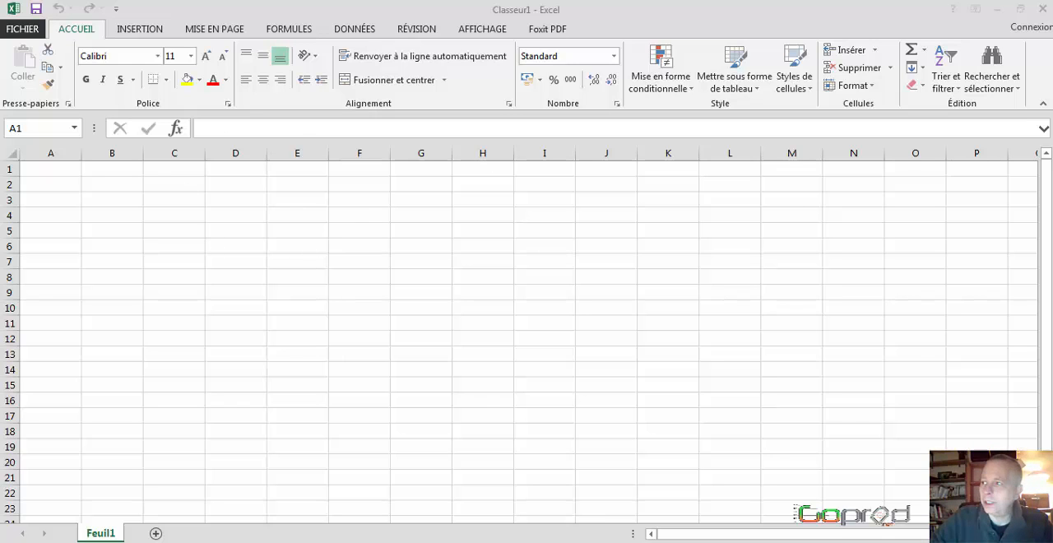
Step: Examine the constant-annuity loan formula in the Wikipedia article on loans
left_click_drag(1052, 354, 496, 64)
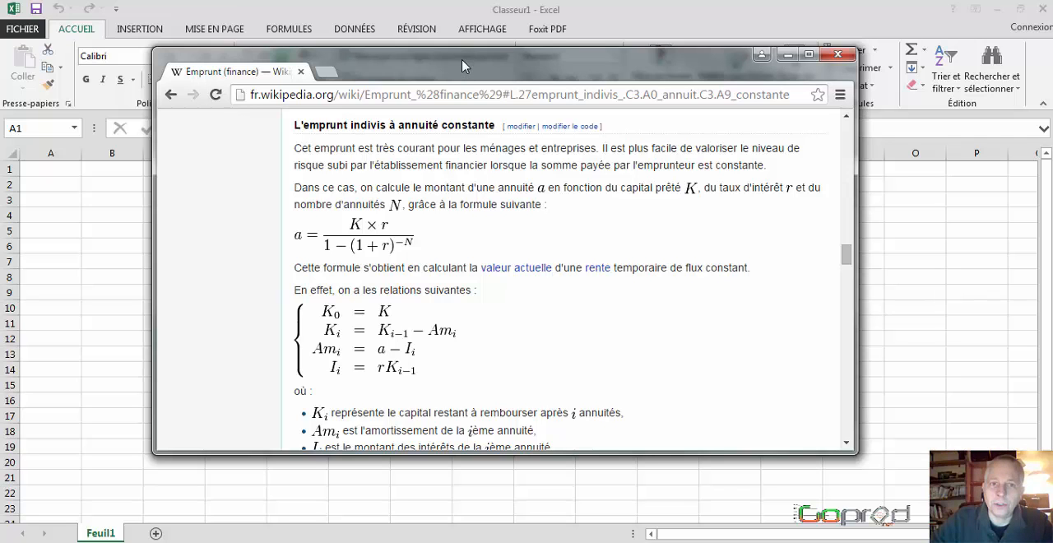
left_click_drag(463, 66, 1052, 189)
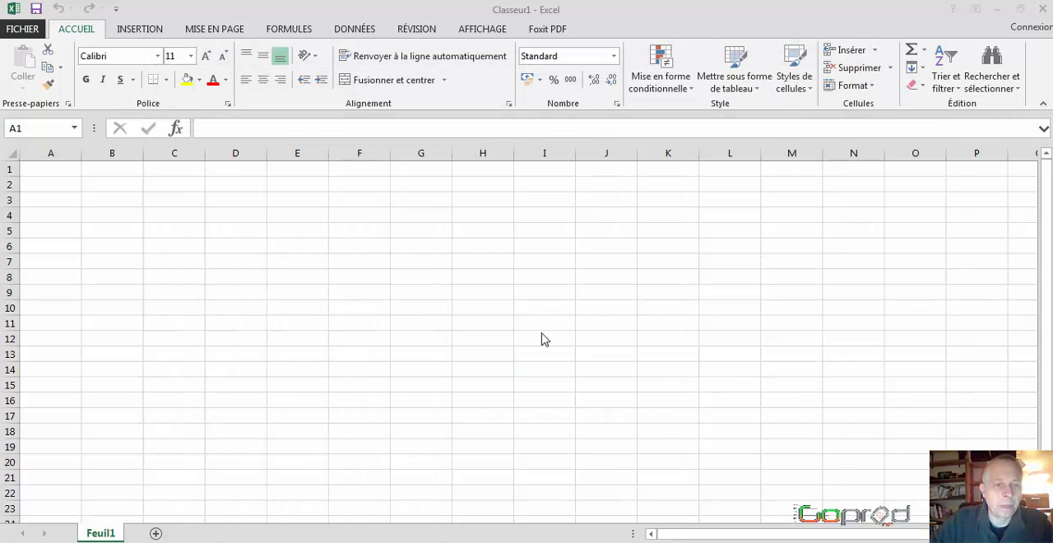
Step: Enter the loan amount 50000 in A1 and the label "emprunt" in B1
left_click(46, 170)
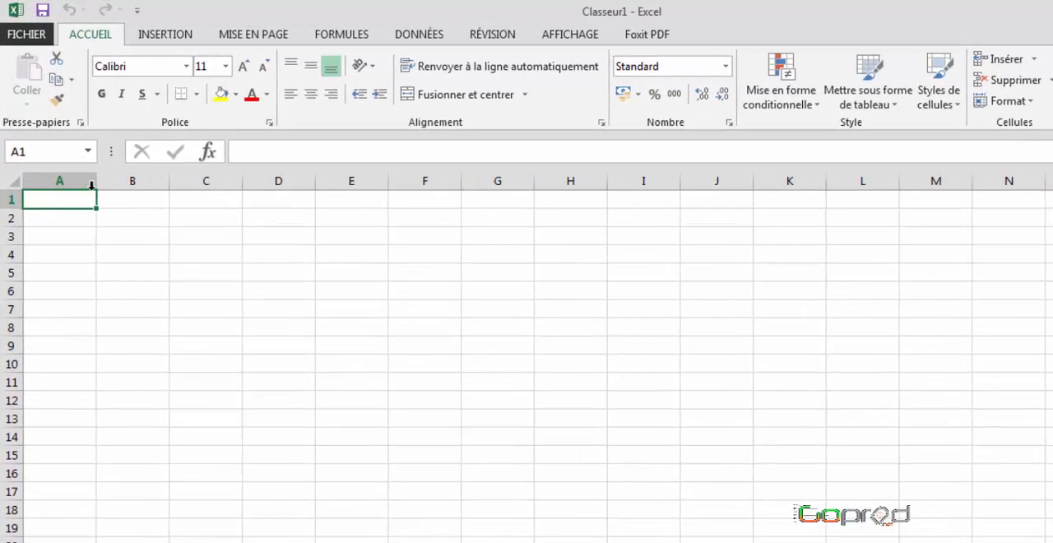
type("5")
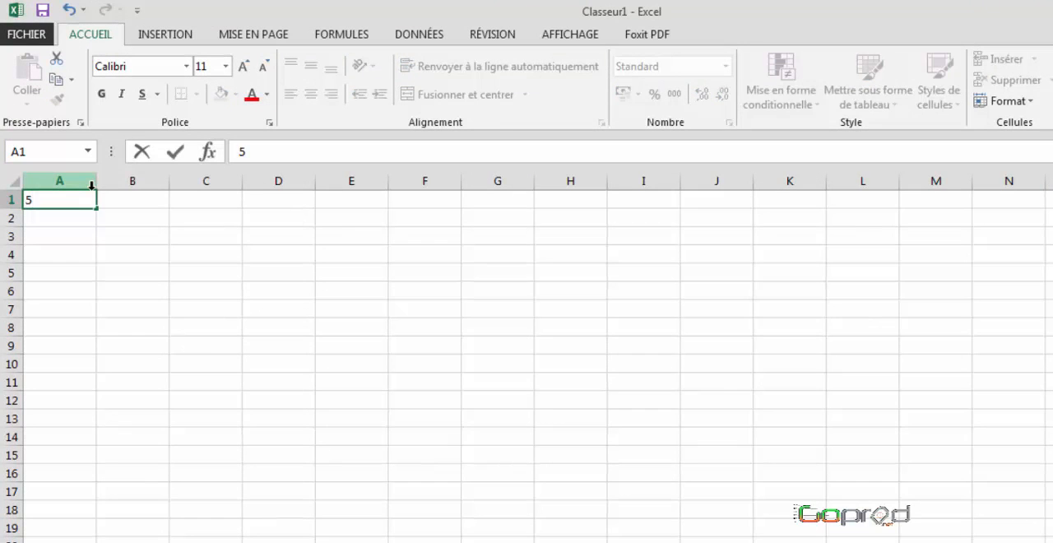
type("0000")
key("Tab")
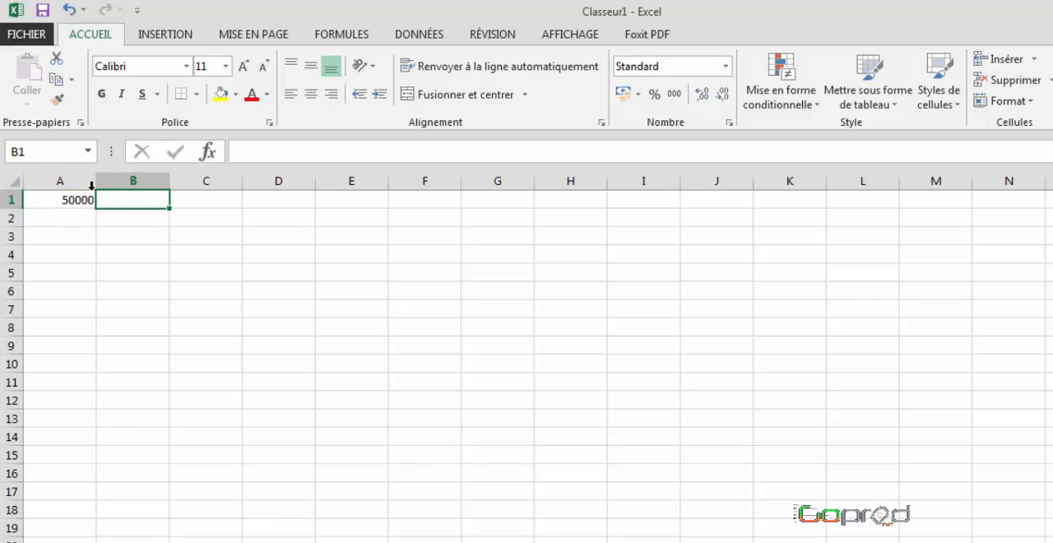
type("emprunt")
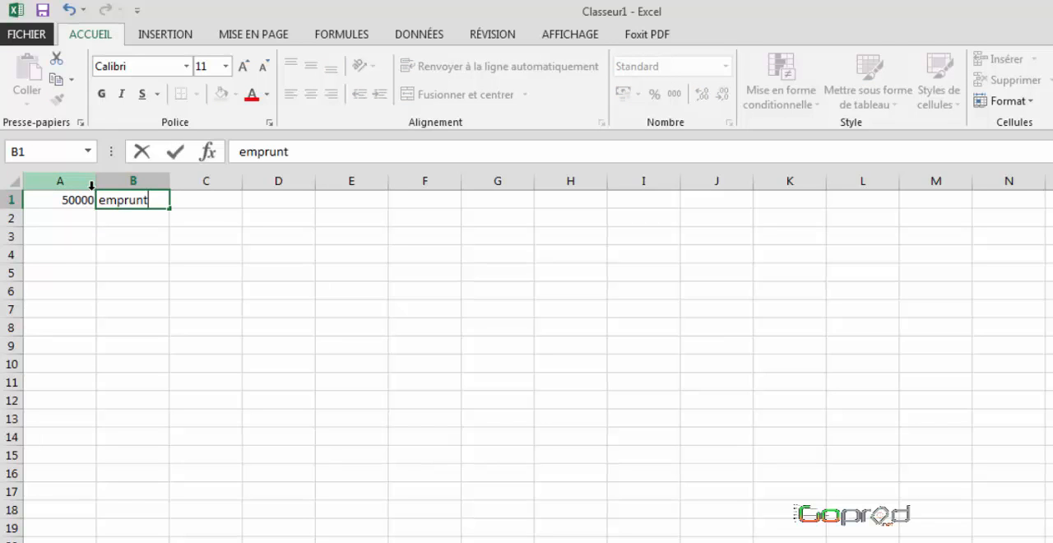
key("Return")
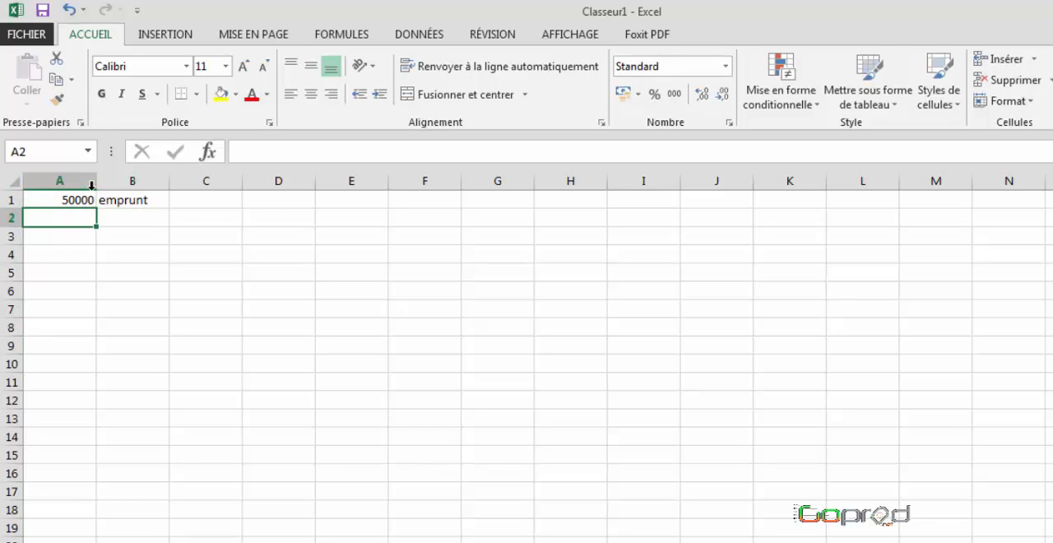
Step: Enter 10 in A2 and apply the custom number format 0" ans" to that cell
type("10")
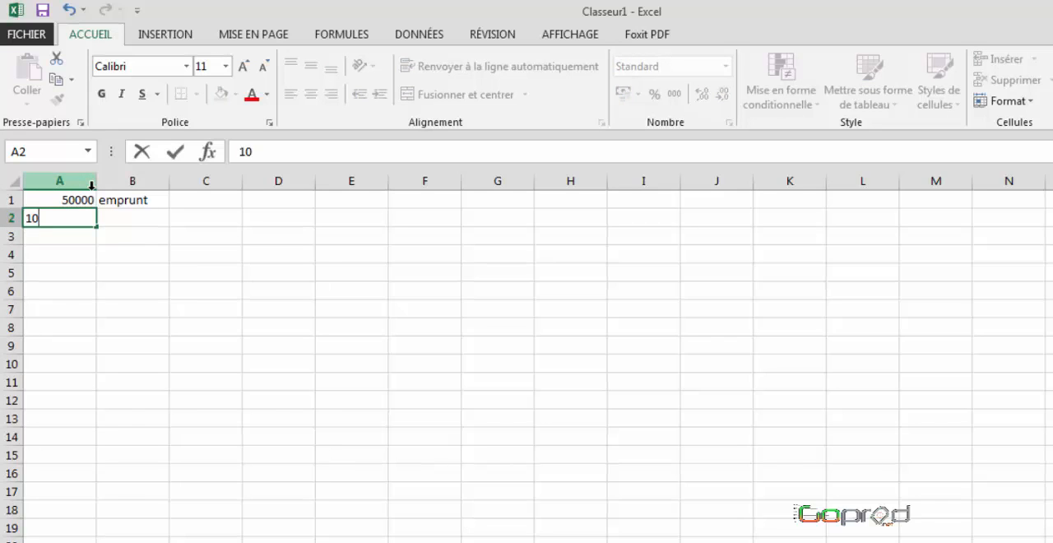
key("Return")
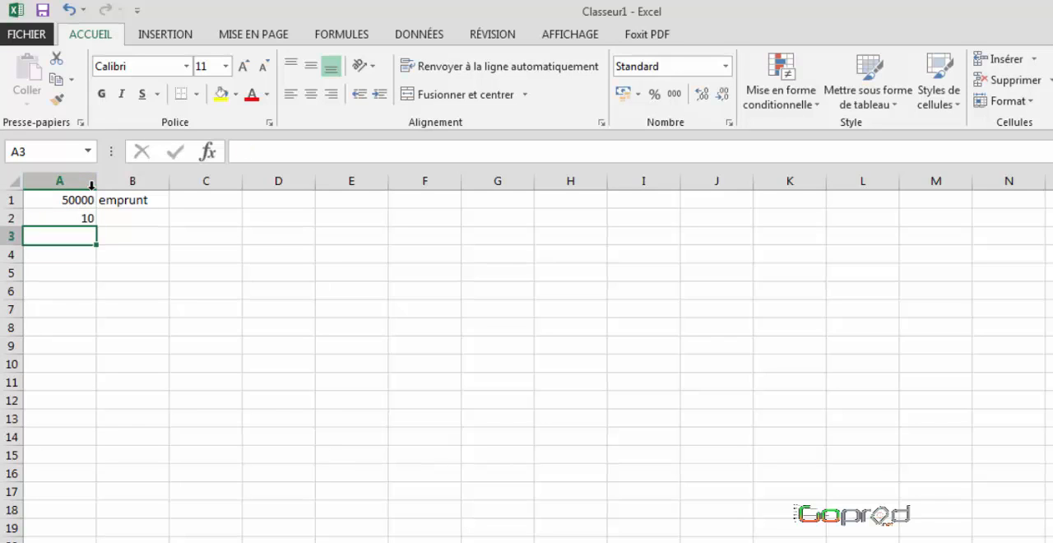
key("Up")
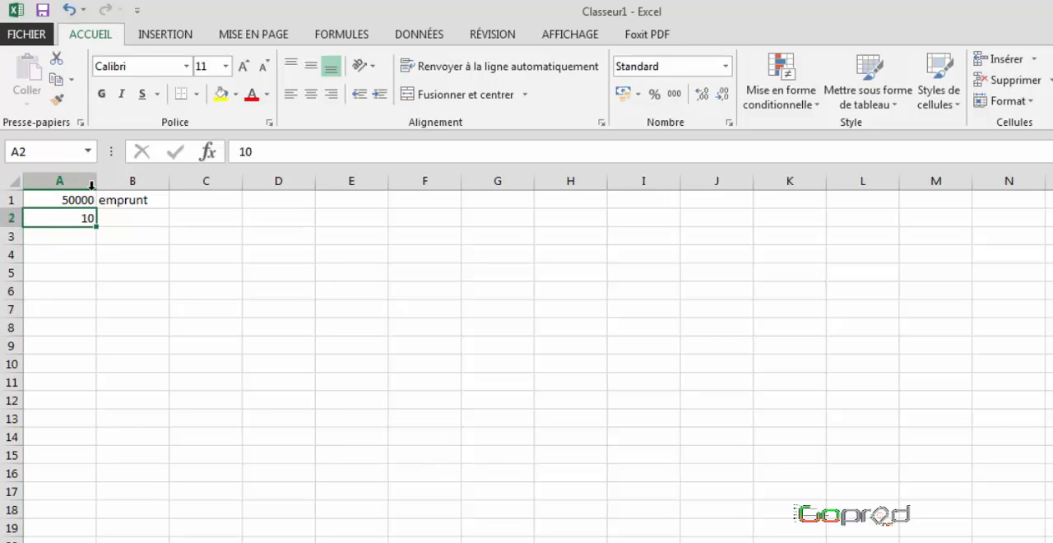
right_click(56, 222)
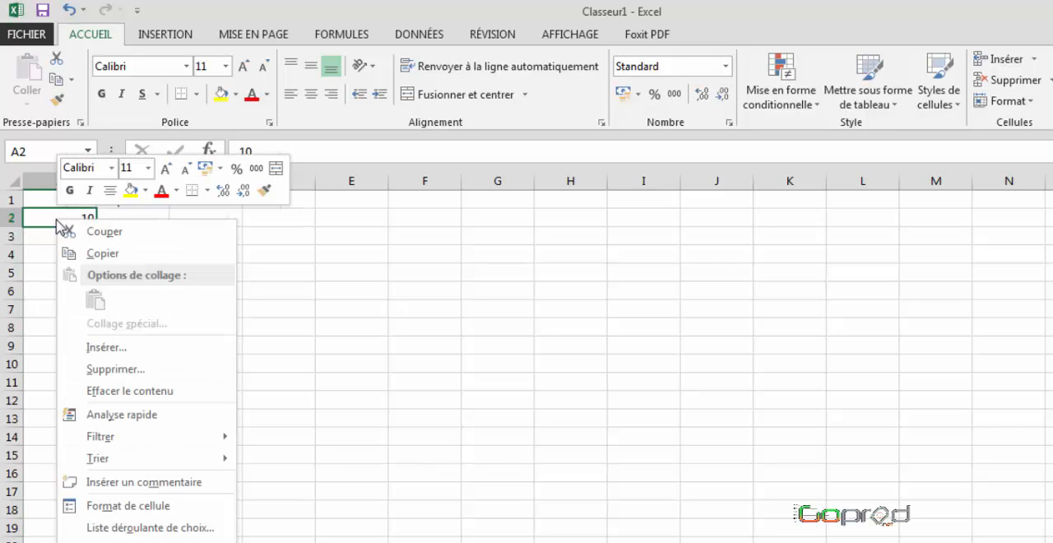
left_click(125, 507)
left_click(64, 454)
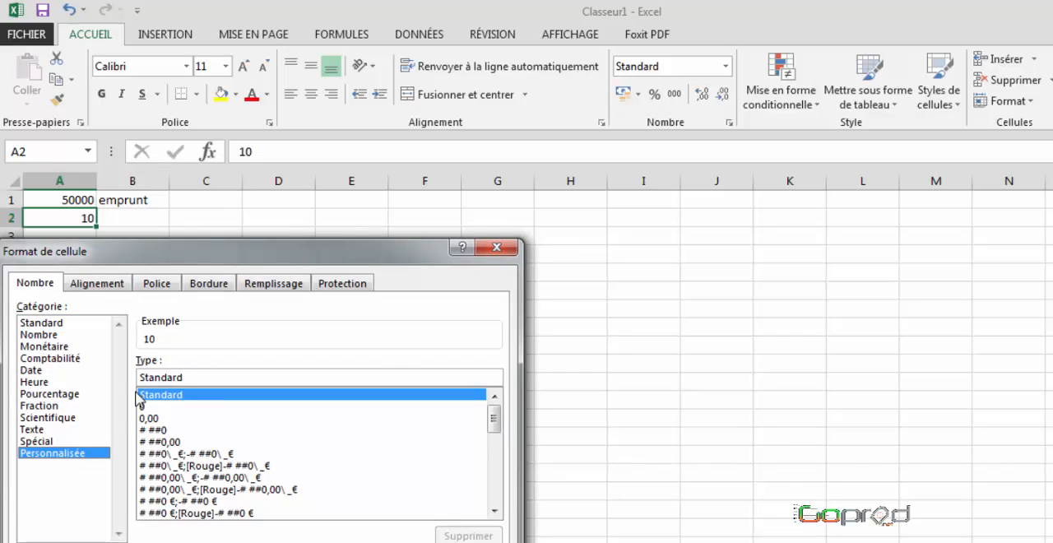
left_click(151, 407)
left_click(164, 377)
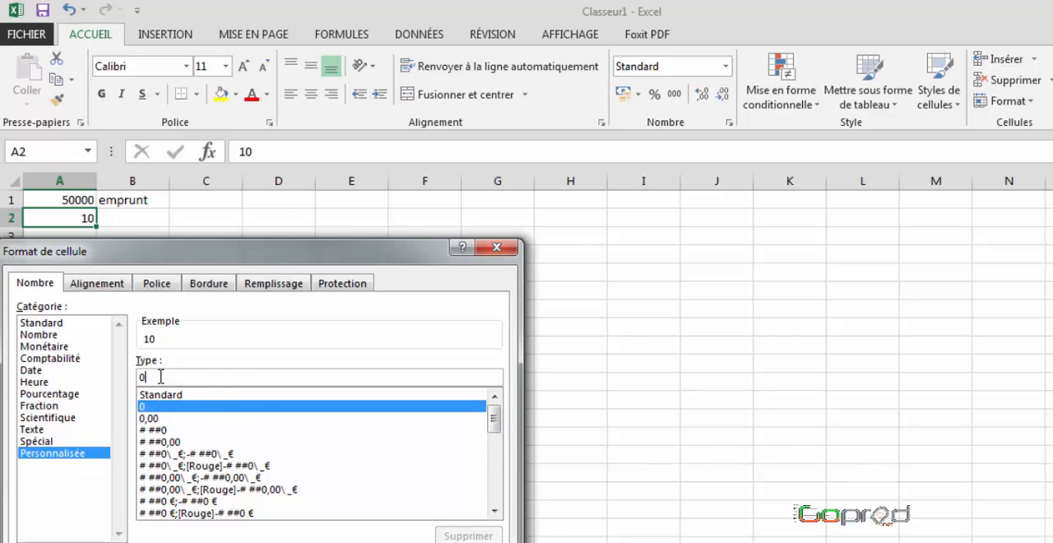
type("\" ans\"")
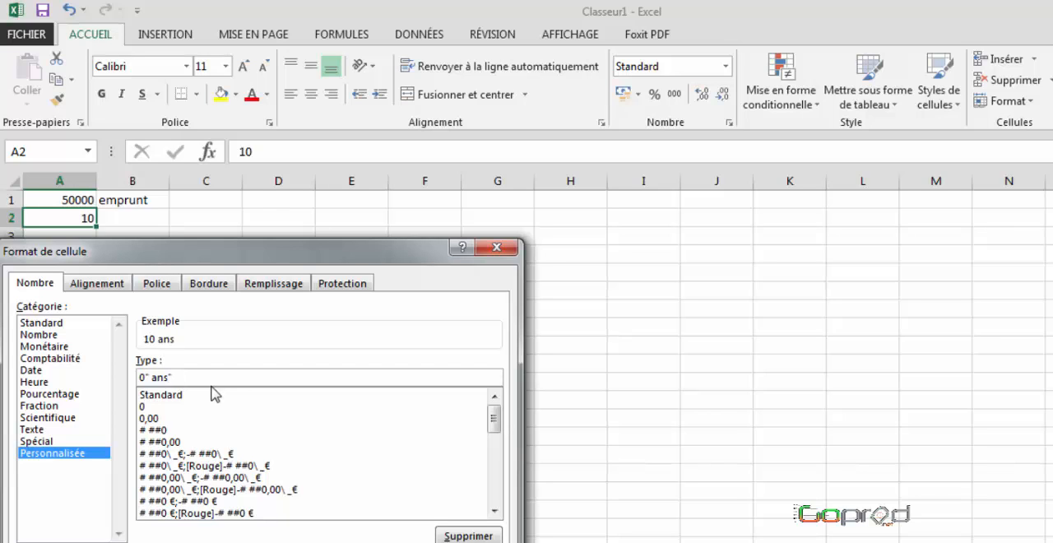
key("Return")
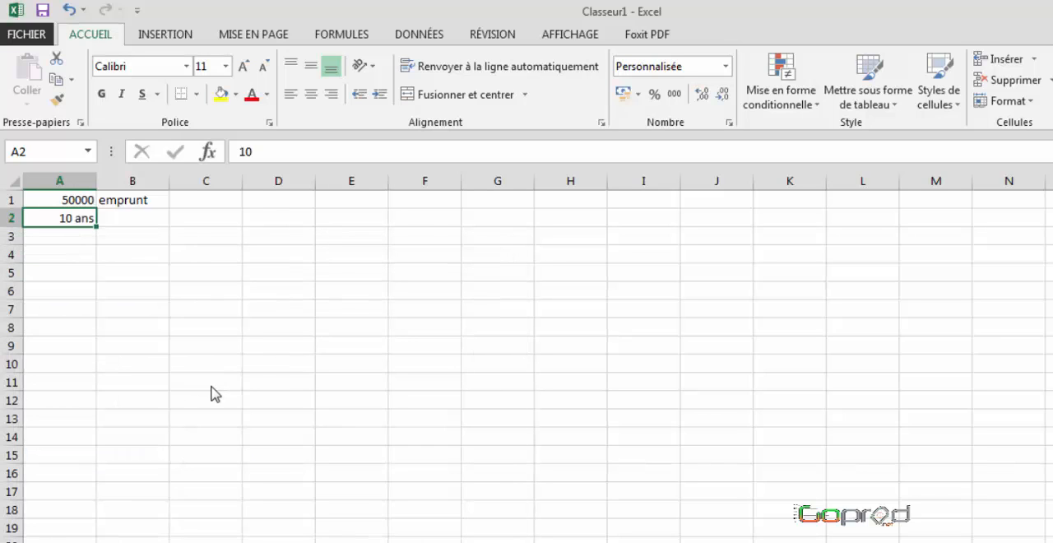
Step: Label B2 "durée" and B3 "taux", and enter the rate 2,15% in A3
left_click(127, 220)
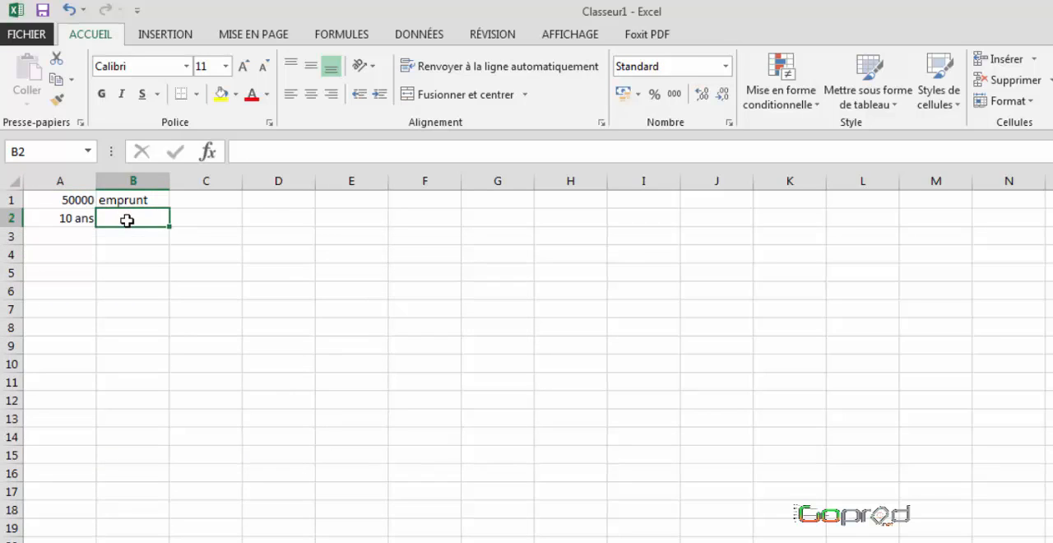
type("durée")
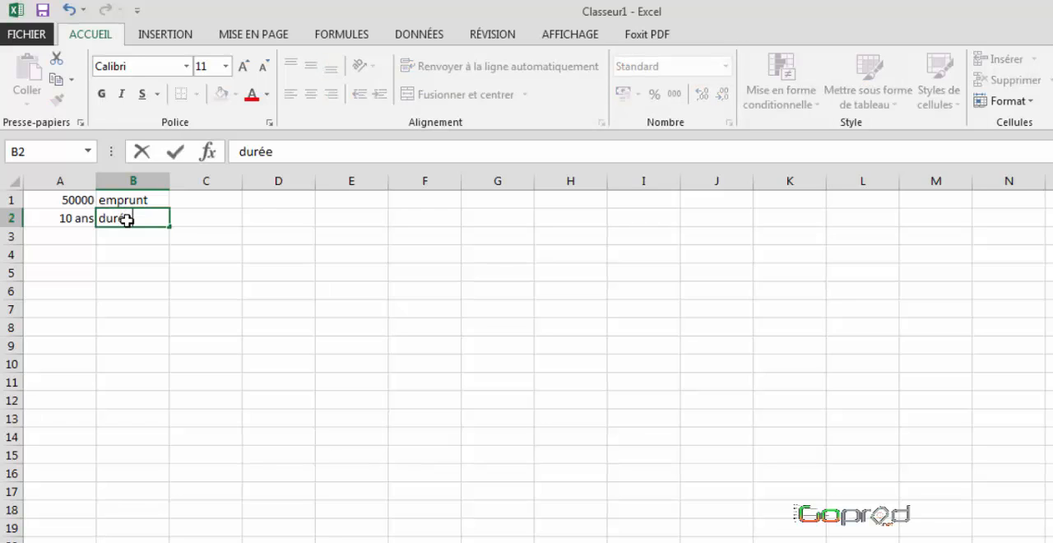
key("Return")
type("taux")
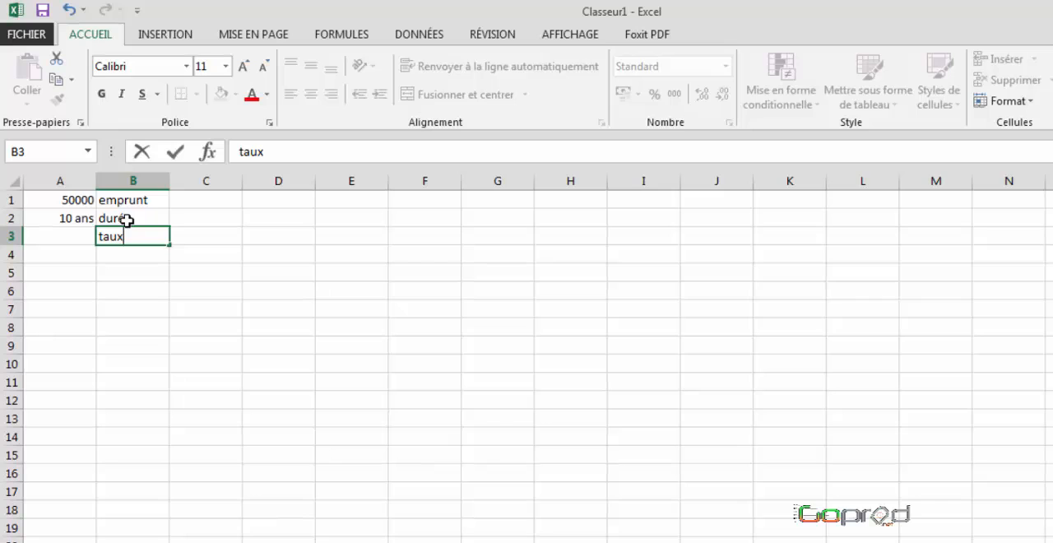
key("Left")
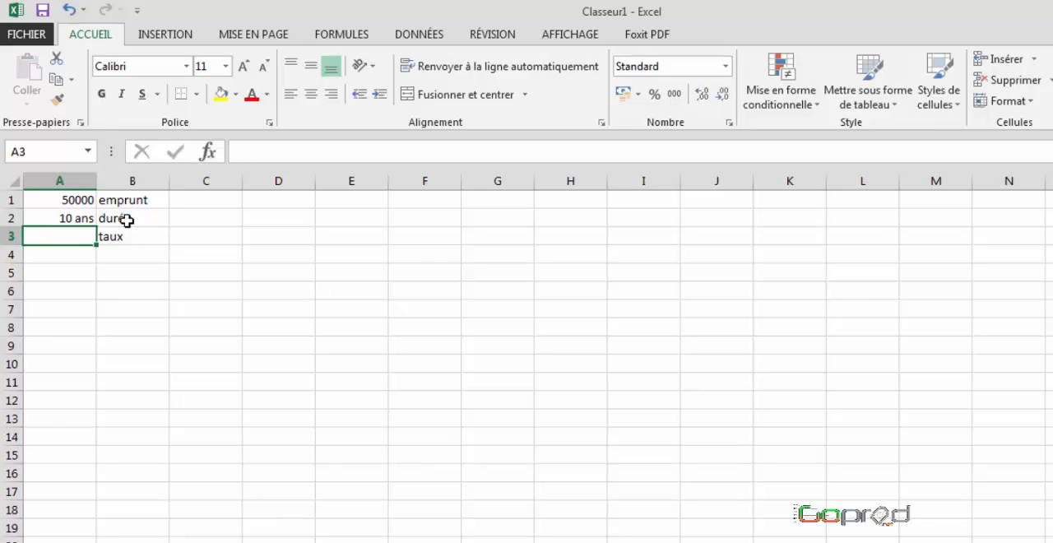
type("2,15")
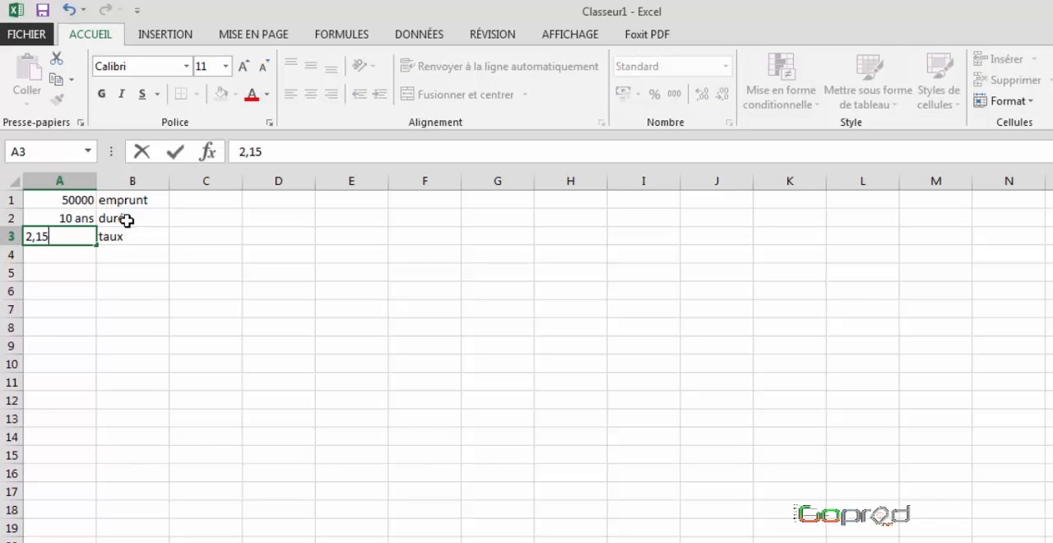
type("%")
key("Return")
Step: Enter the label "mensualité" in A4
type("me")
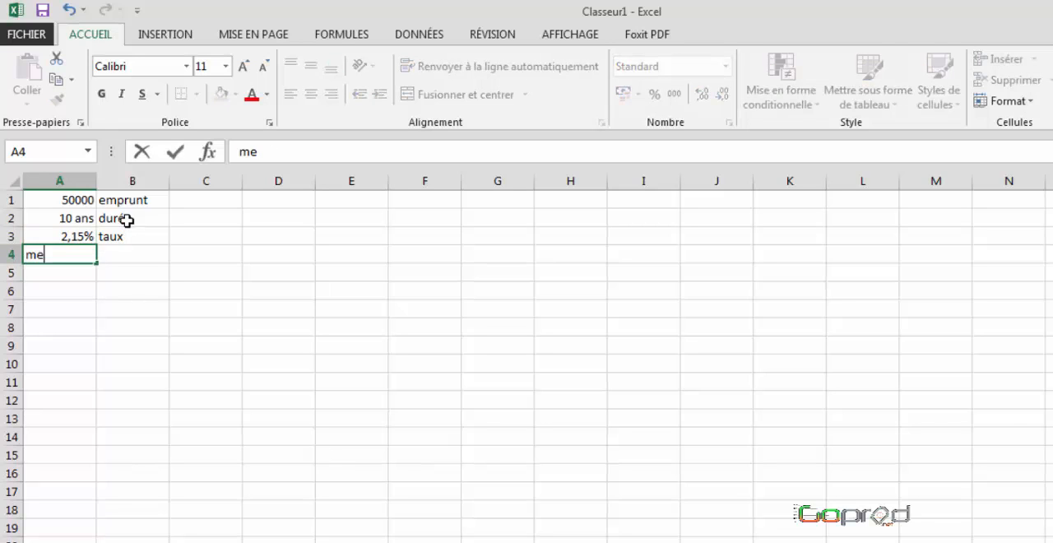
type("nsualité")
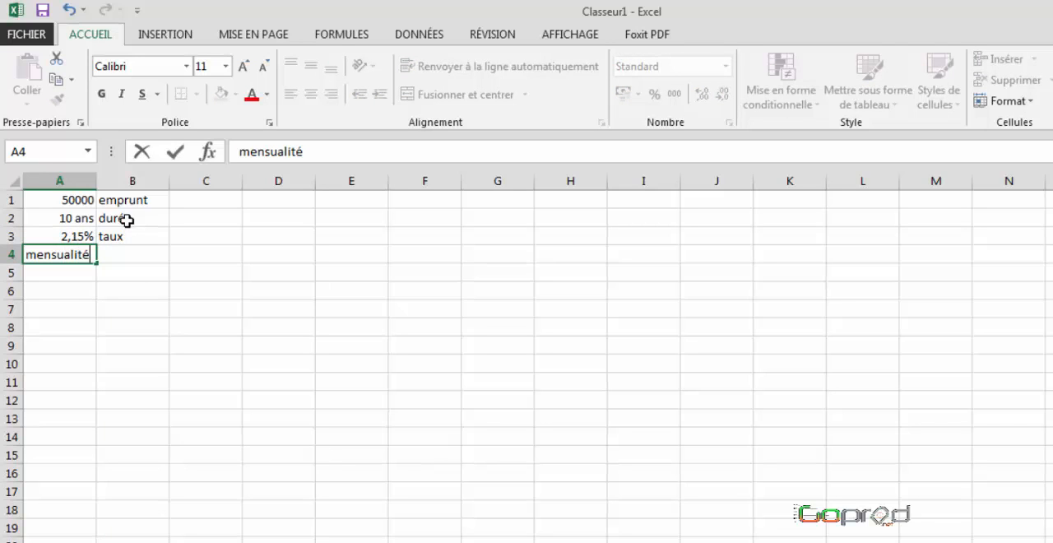
key("Return")
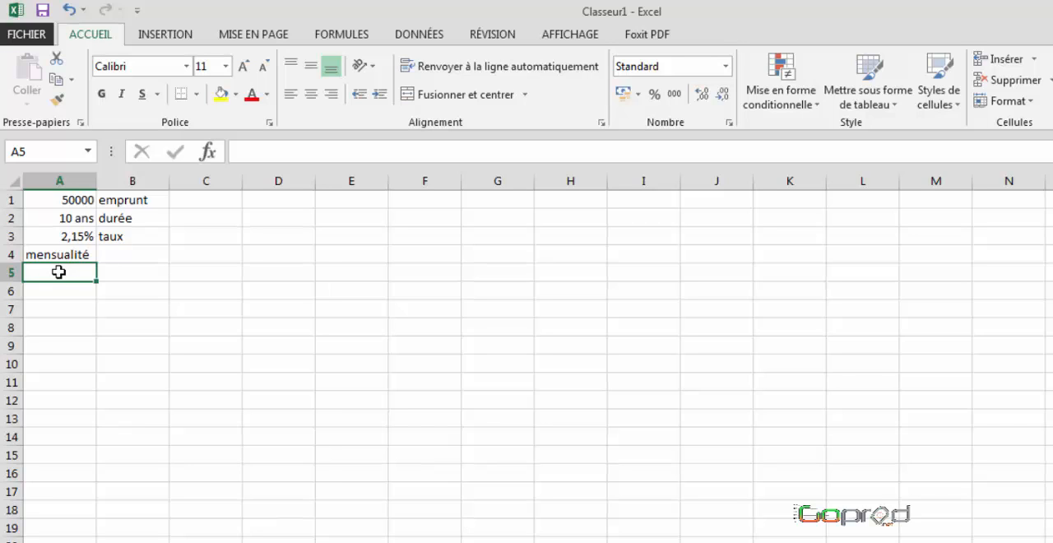
Step: Insert the financial function VPM in cell A5
left_click(340, 38)
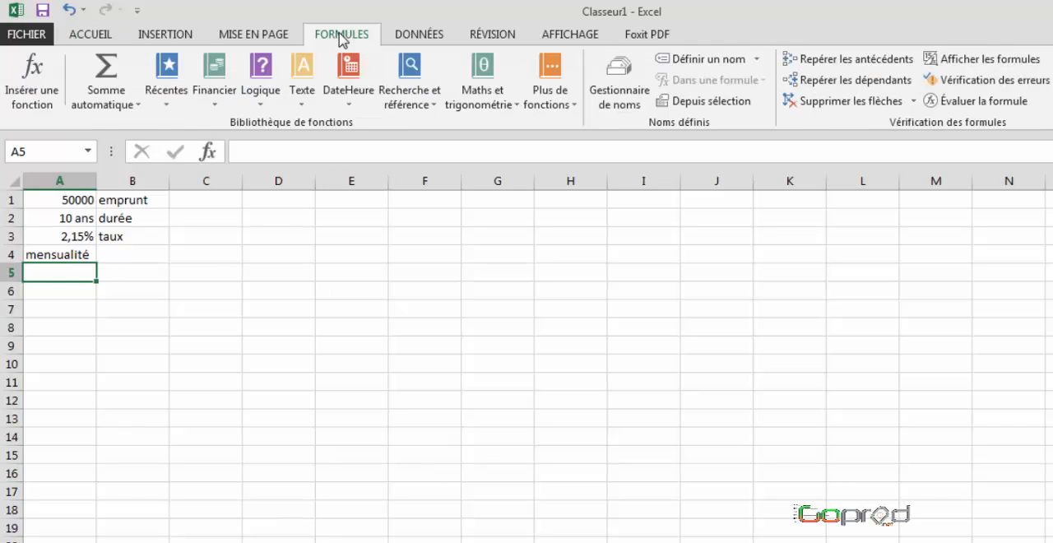
left_click(218, 107)
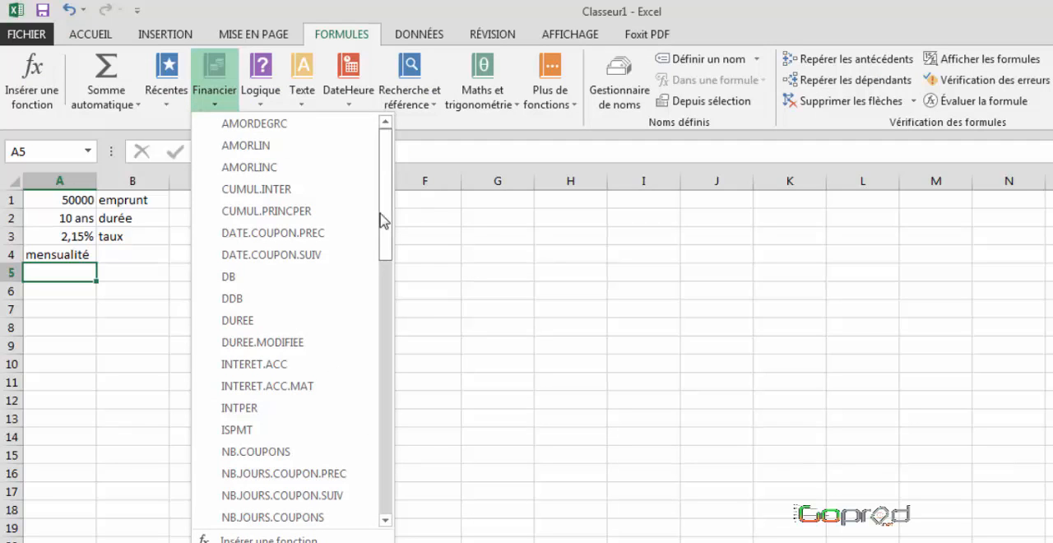
left_click_drag(384, 226, 384, 496)
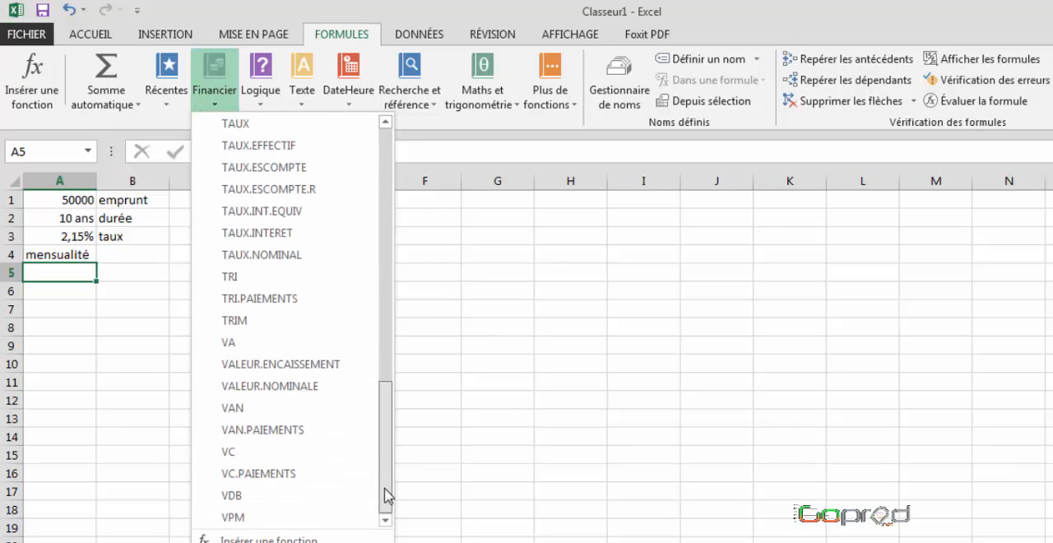
left_click(236, 520)
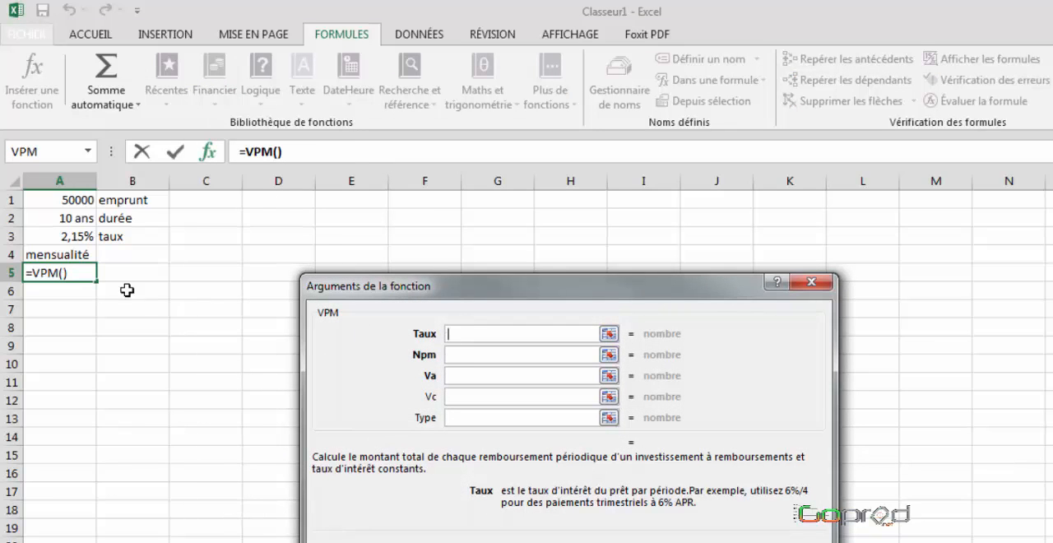
Step: Set the VPM arguments Taux to A3/12 and Npm to A2*12
left_click(55, 236)
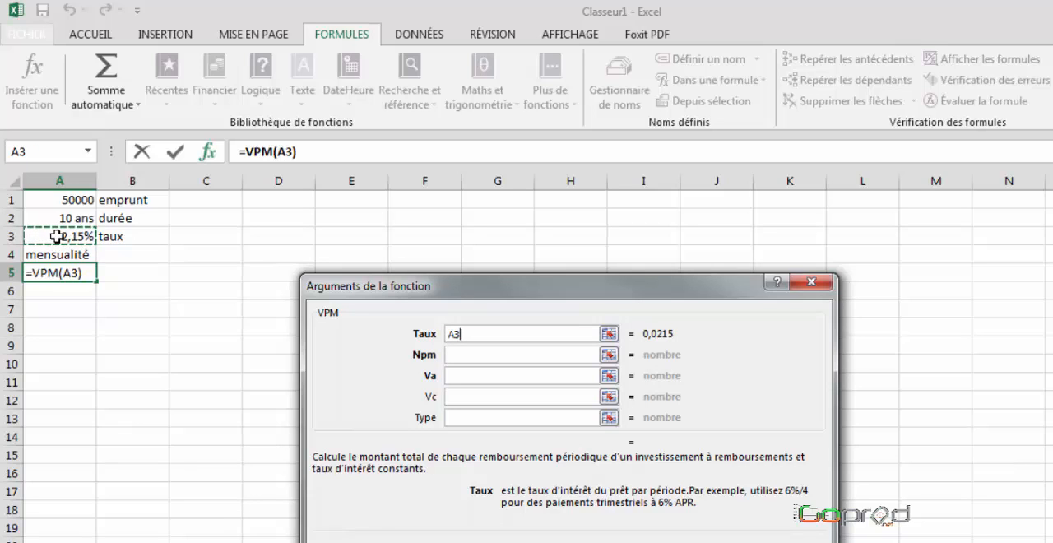
type("/")
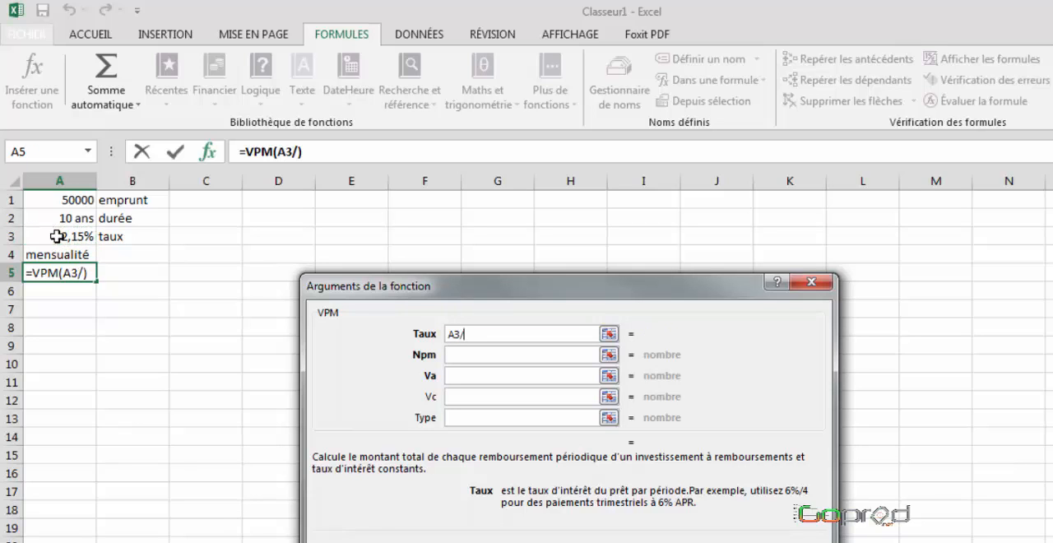
type("12")
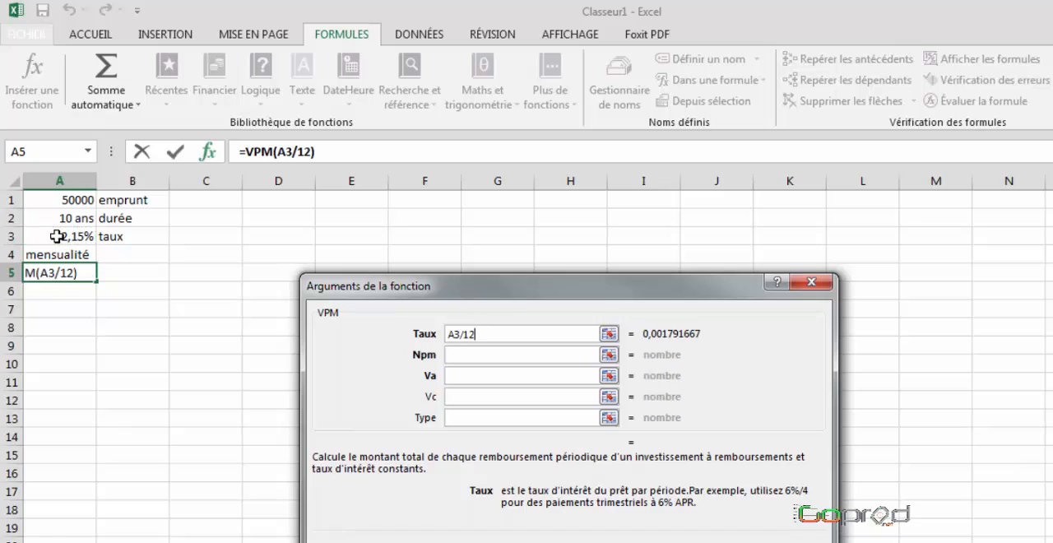
key("Tab")
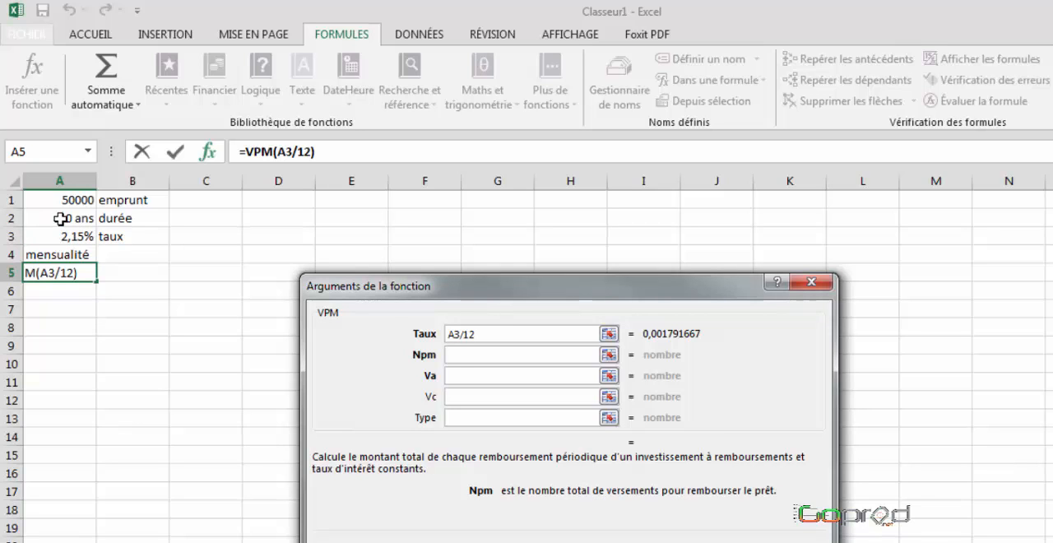
left_click(61, 218)
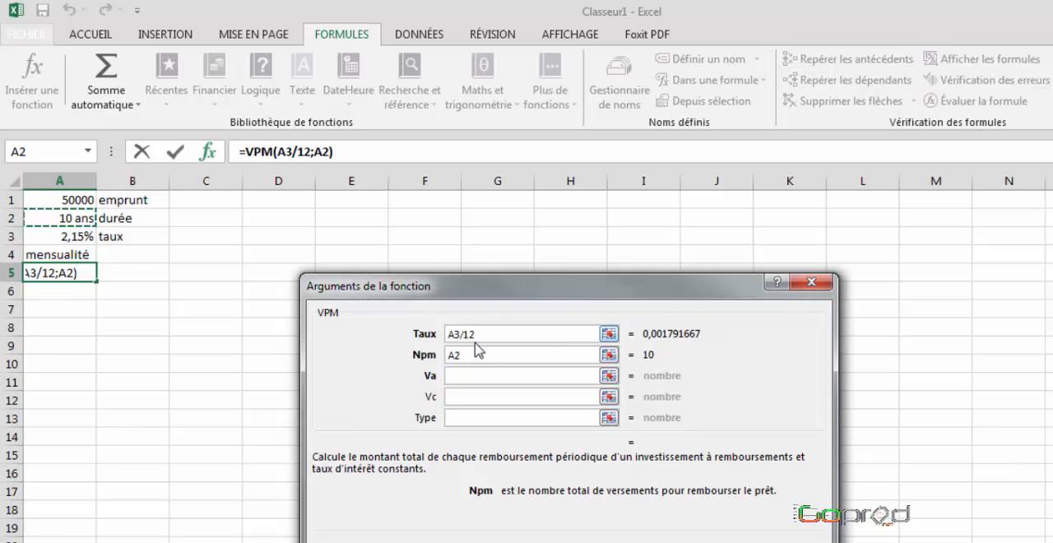
type("*12")
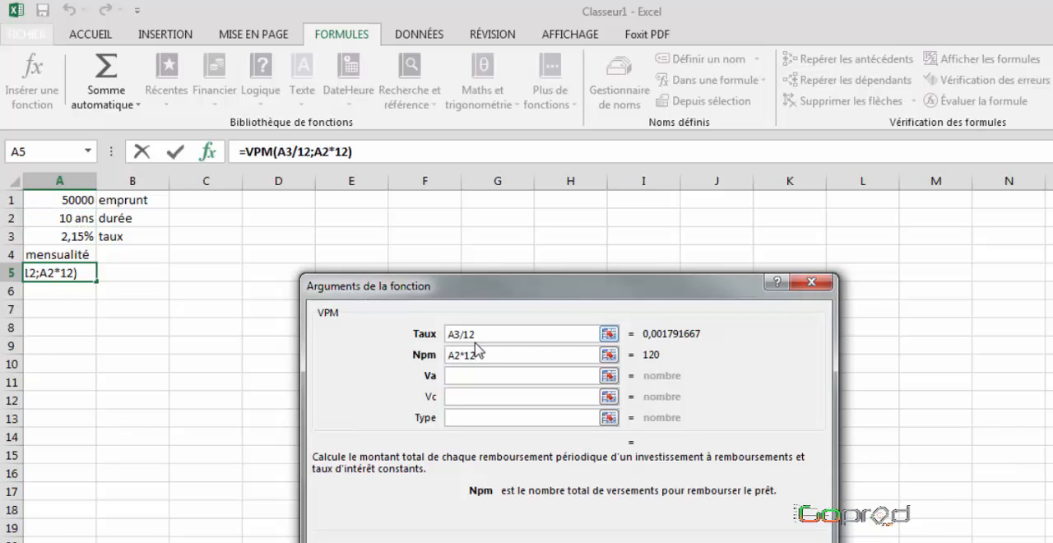
Step: Set the VPM argument Va to the loan amount in A1 and validate the function in A5
left_click(461, 375)
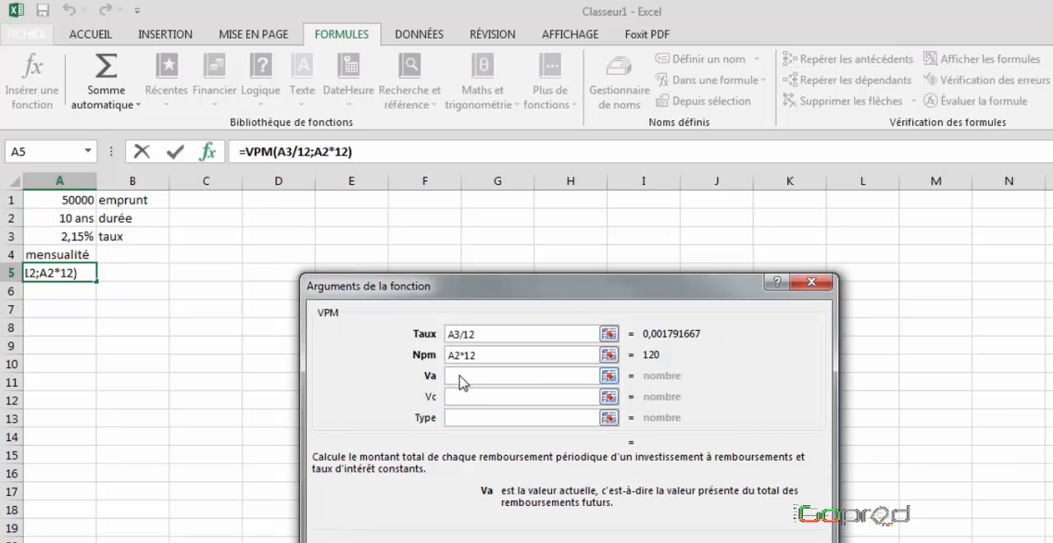
left_click(62, 198)
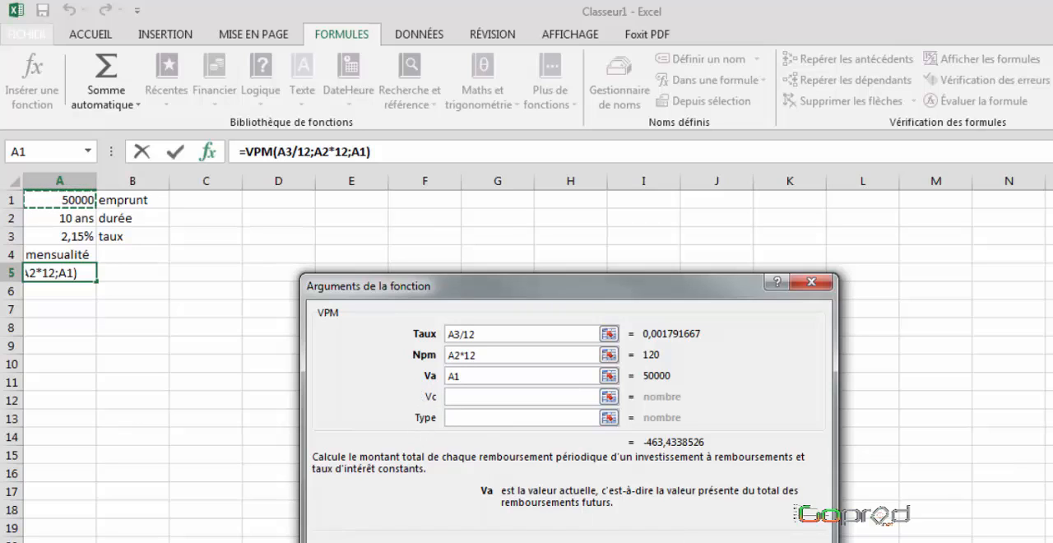
key("Return")
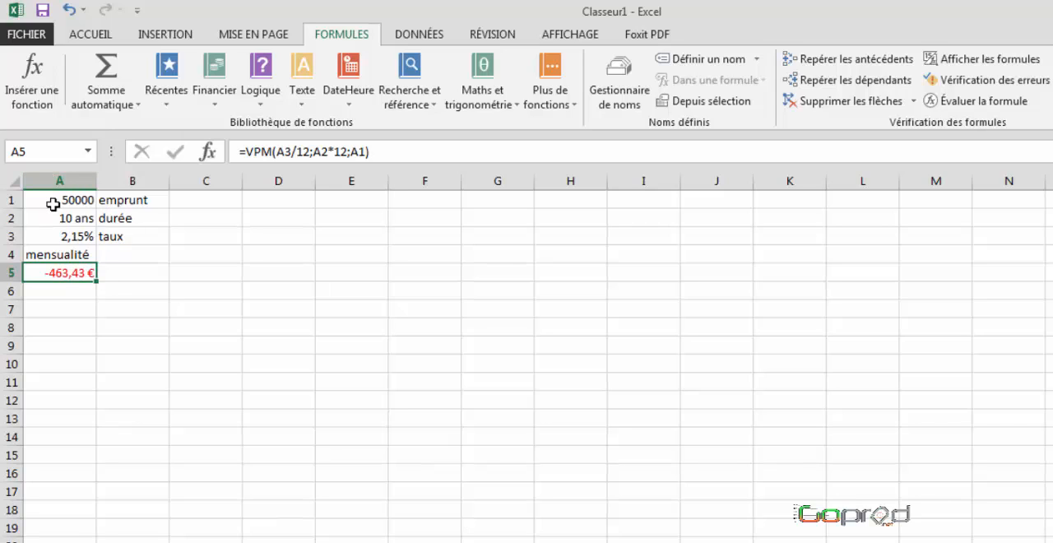
Step: Enter 5 in B5 and fill it across to L5 as an incremented series
left_click(122, 272)
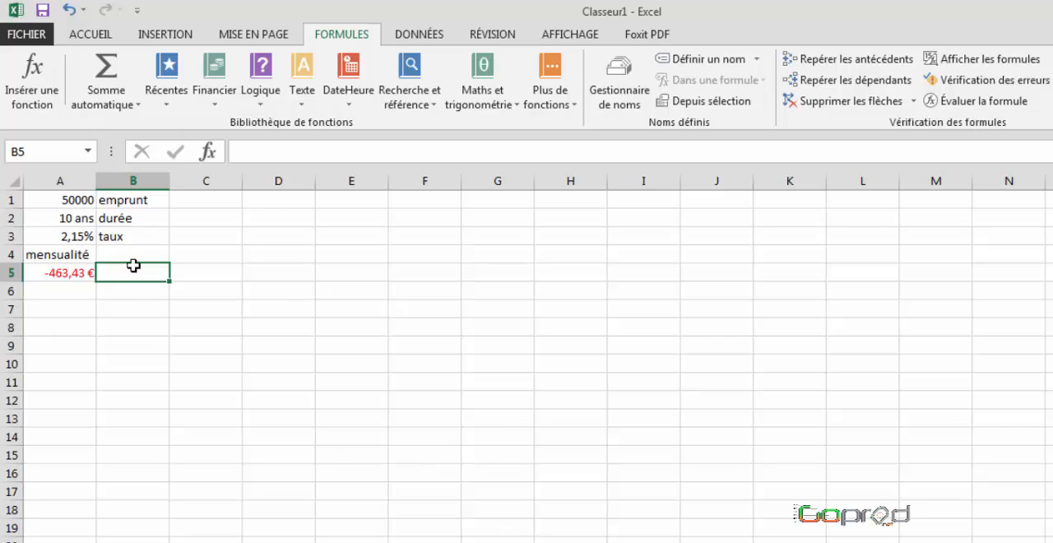
type("5")
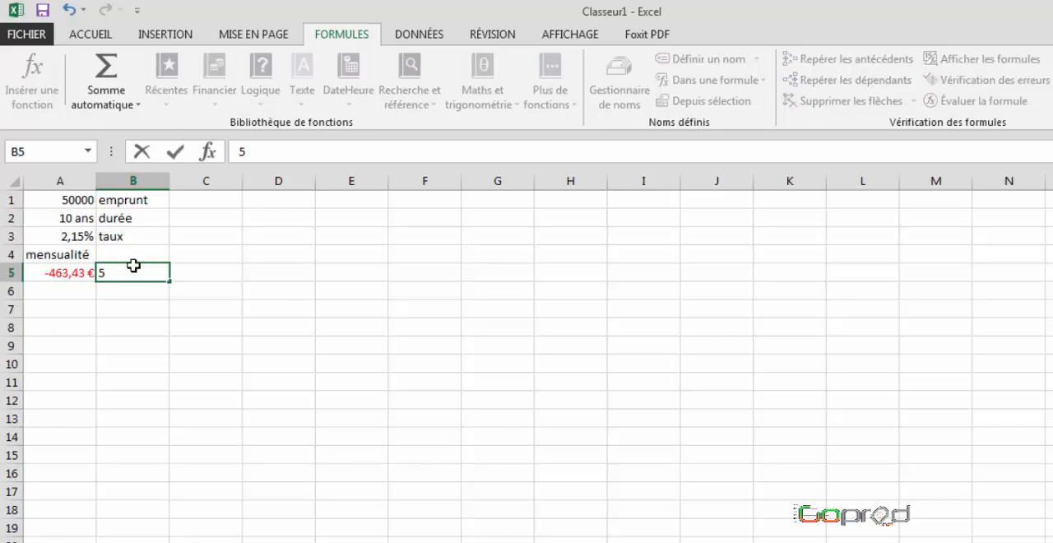
key("Return")
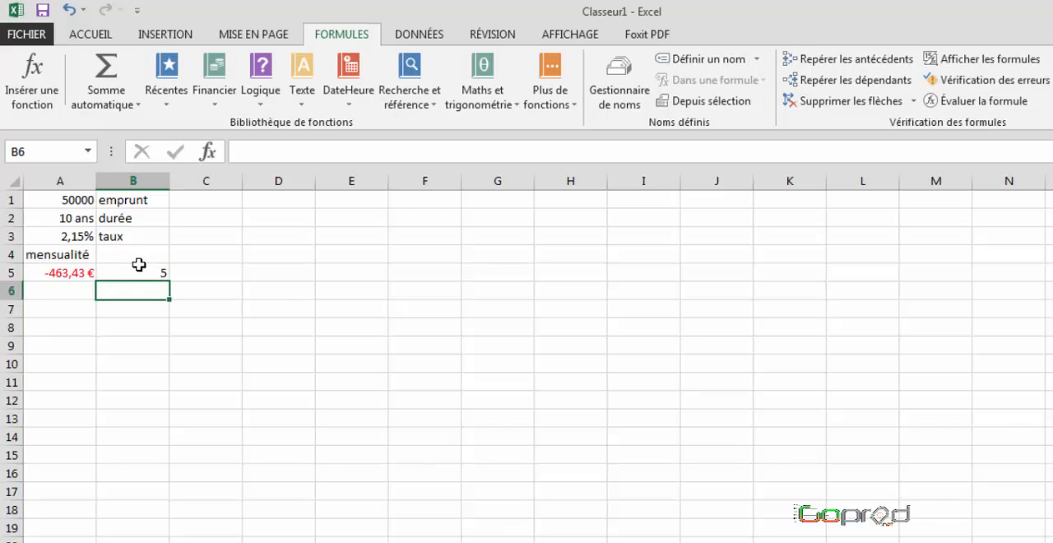
left_click(124, 273)
left_click_drag(170, 281, 872, 279)
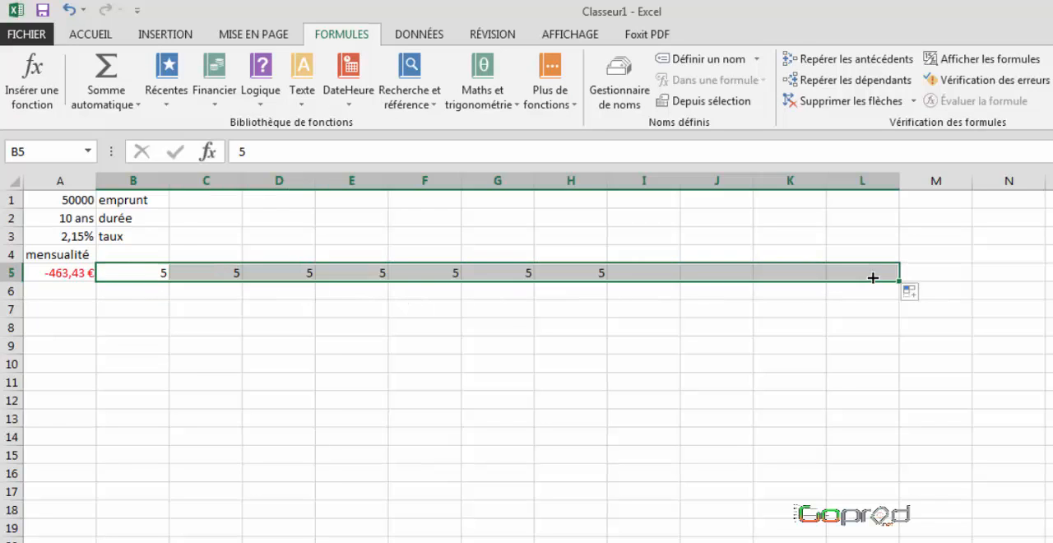
left_click(919, 298)
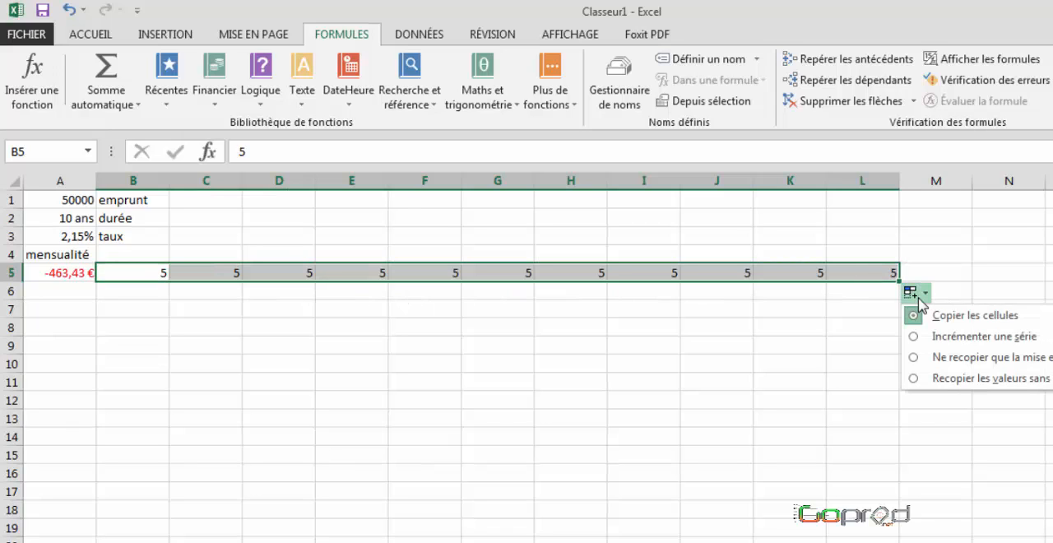
left_click(919, 339)
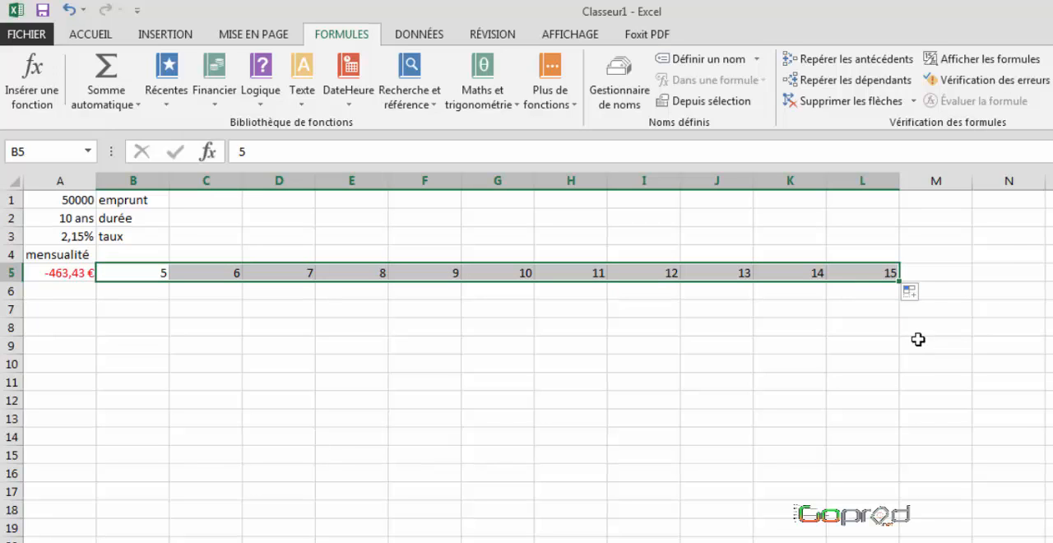
Step: Copy the "ans" number format of A2 onto the durations in B5:L5
left_click(57, 217)
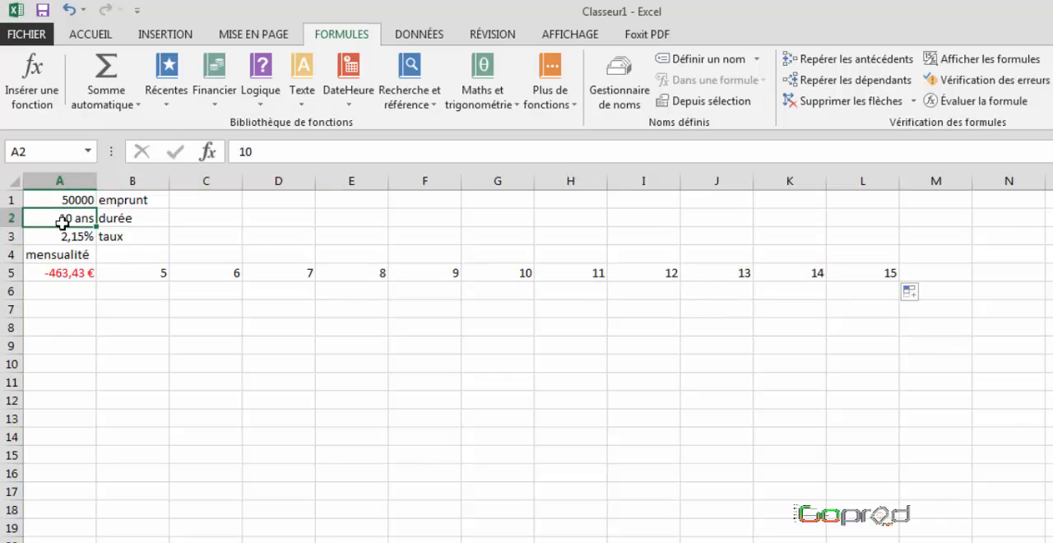
left_click(88, 38)
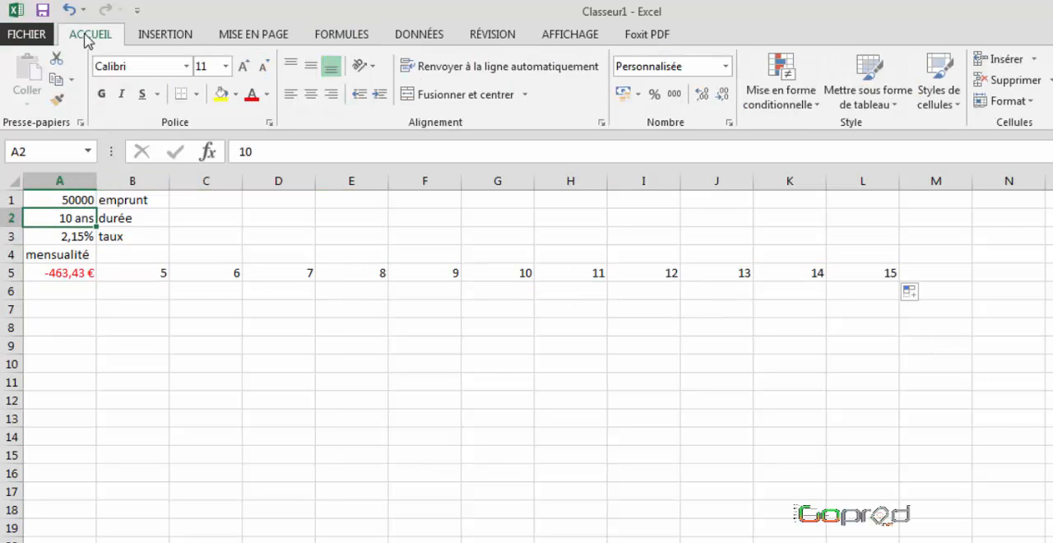
left_click(56, 99)
left_click_drag(147, 274, 888, 274)
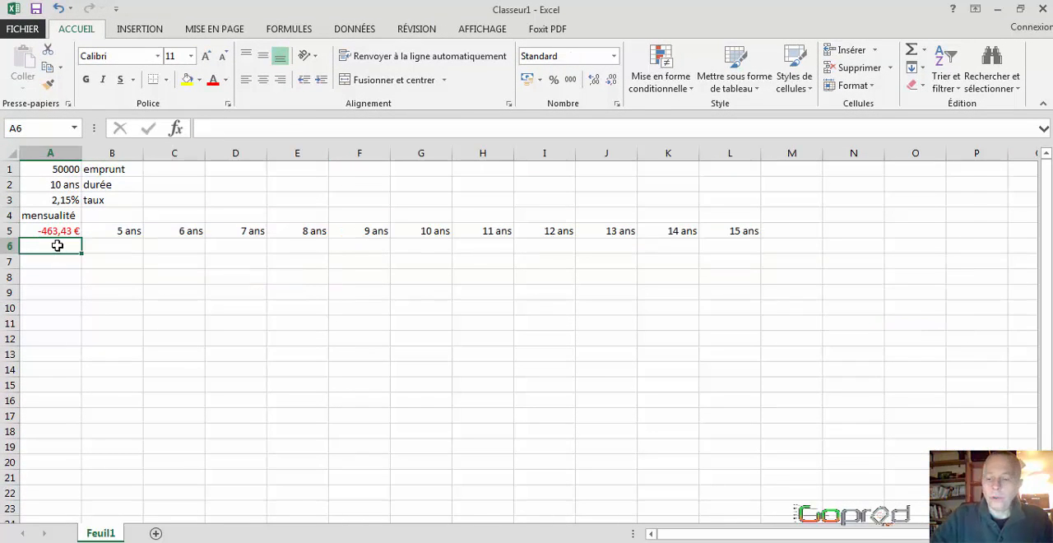
Step: Enter 30000 in A6 and fill a linear series down the column with a step of 5000 and a last value of 70000
type("3")
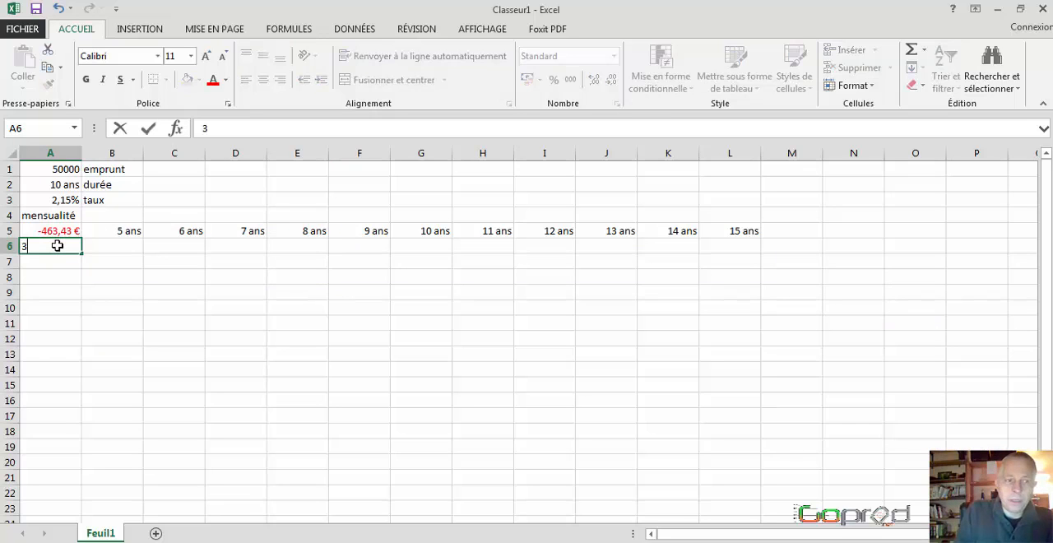
type("00")
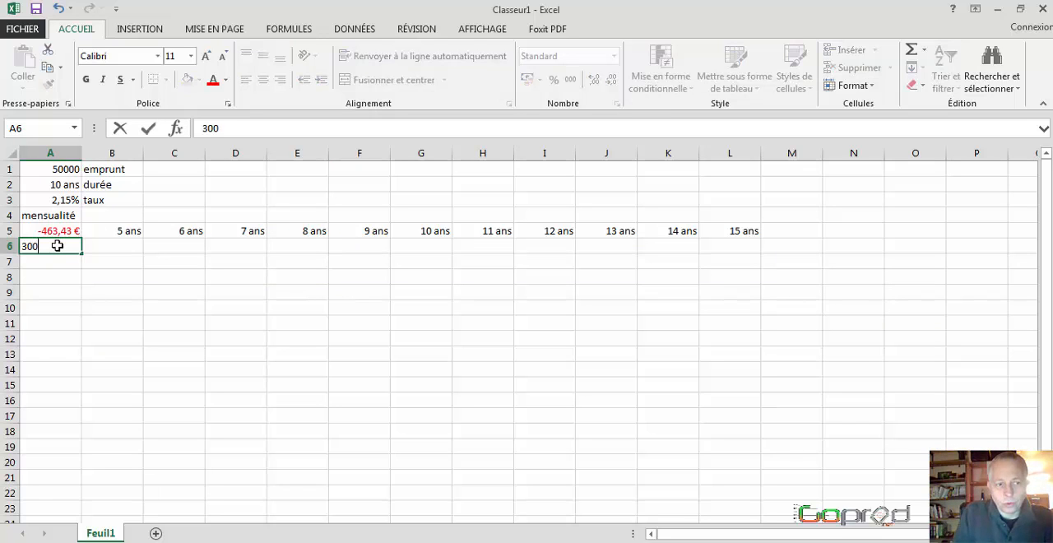
type("00")
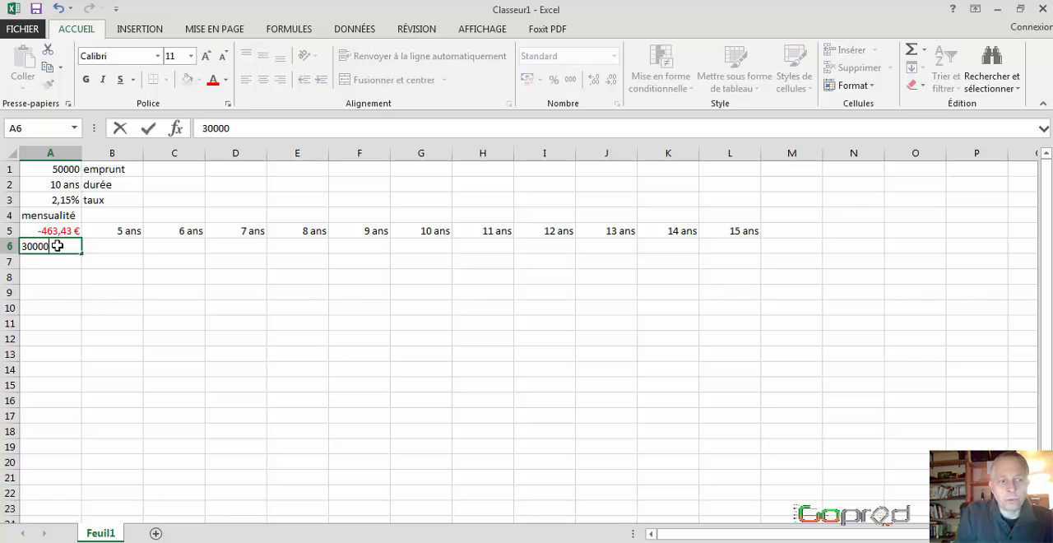
key("Return")
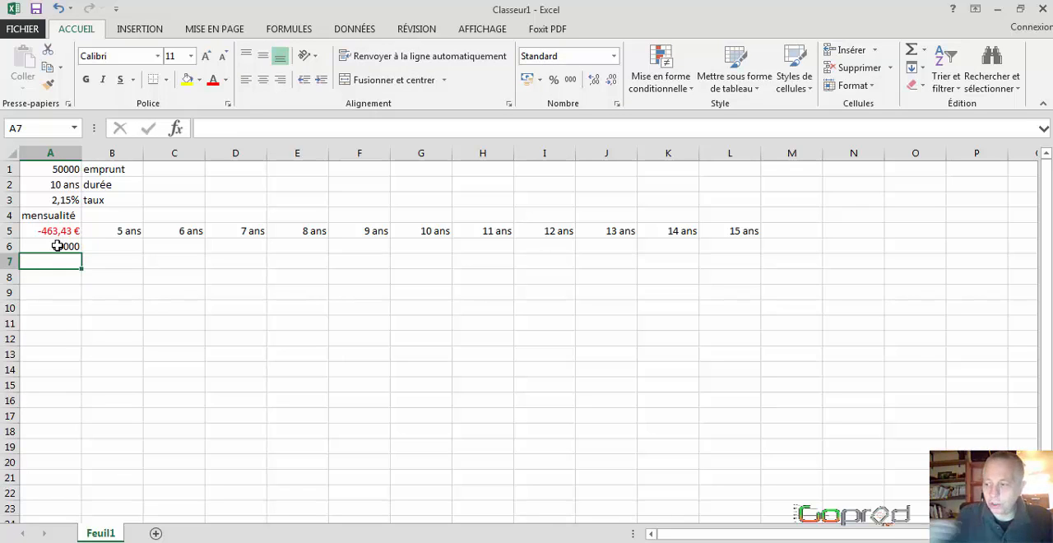
left_click(57, 246)
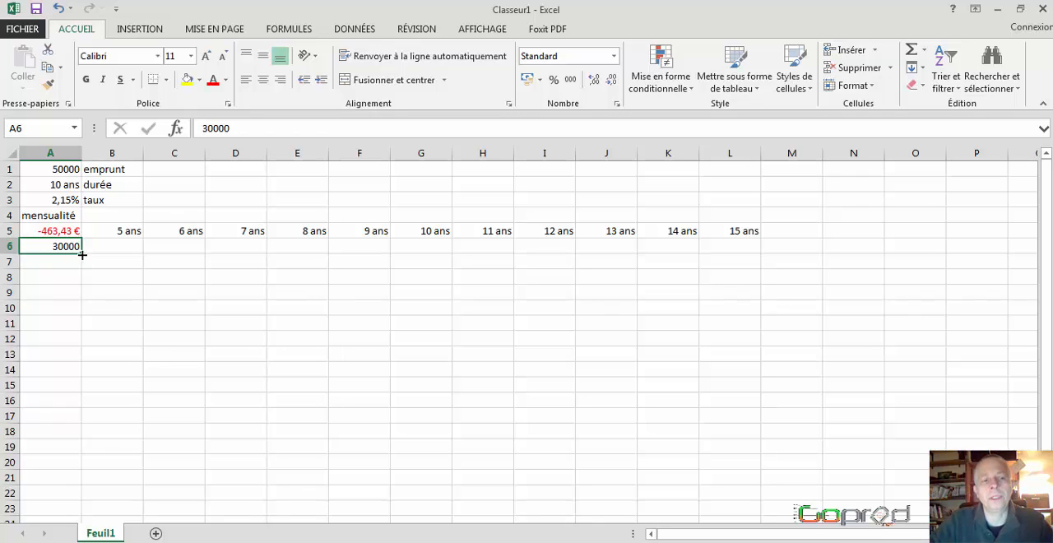
left_click_drag(82, 255, 85, 485)
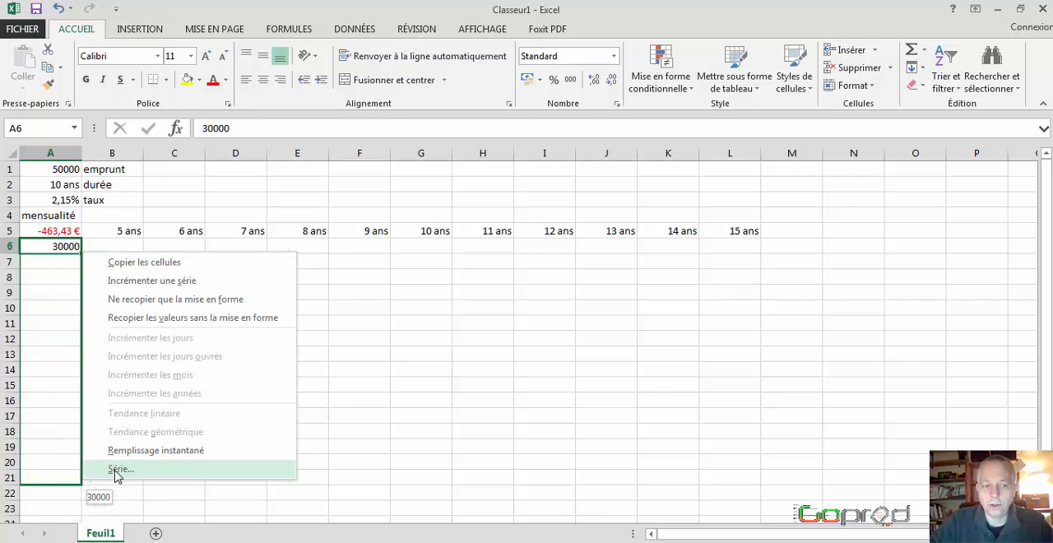
left_click(116, 469)
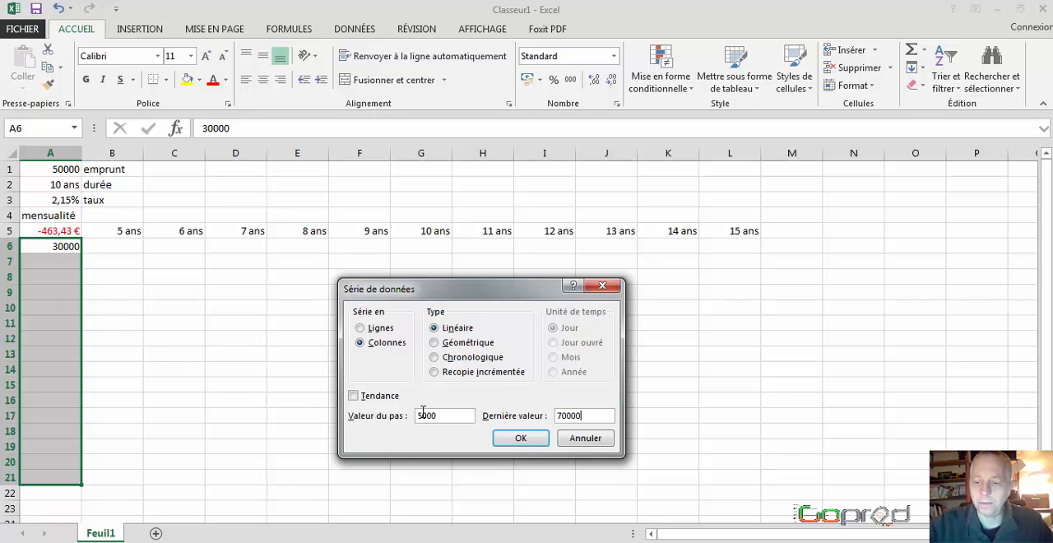
key("Return")
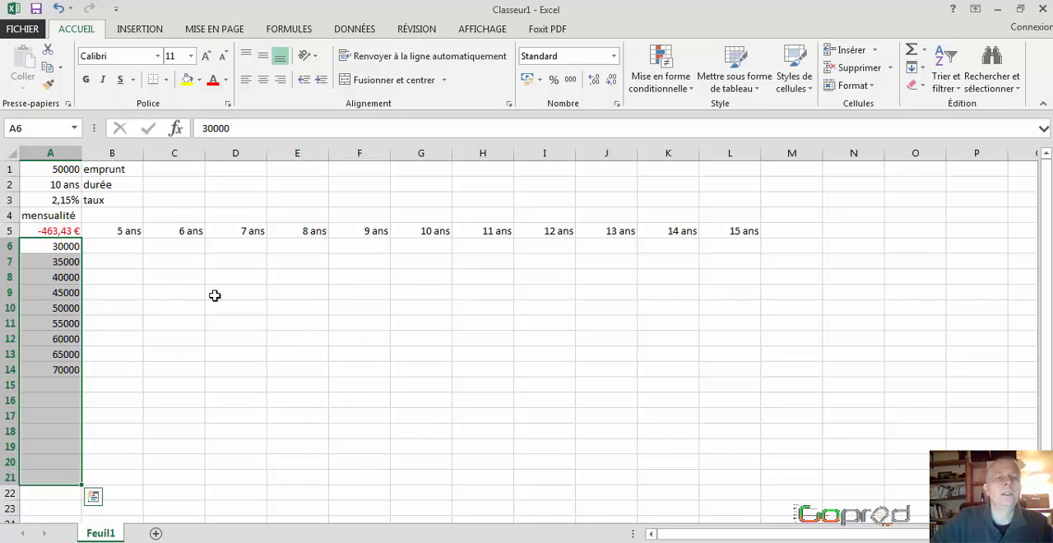
Step: Apply all borders to the range A5:L14
left_click(64, 232)
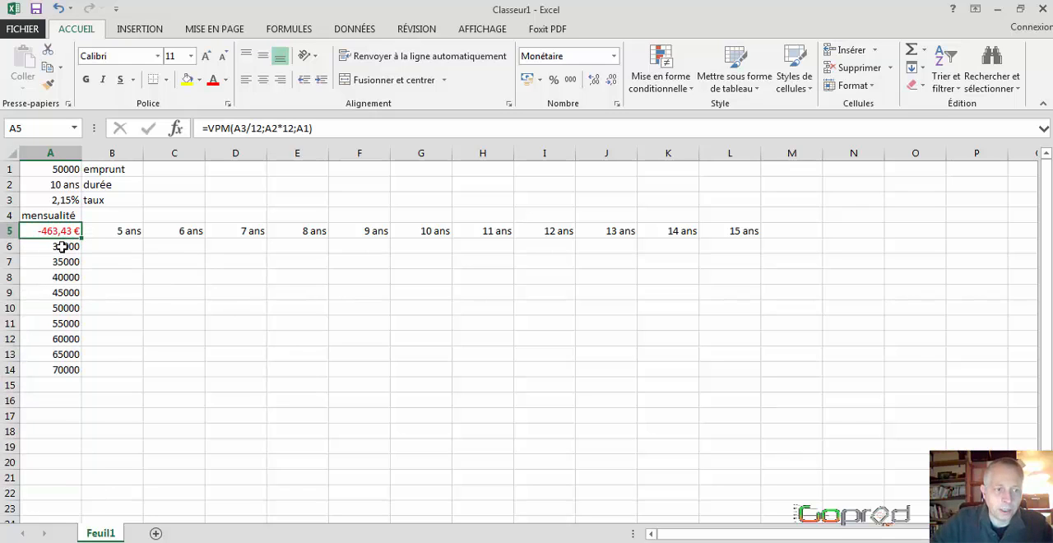
left_click_drag(56, 230, 719, 369)
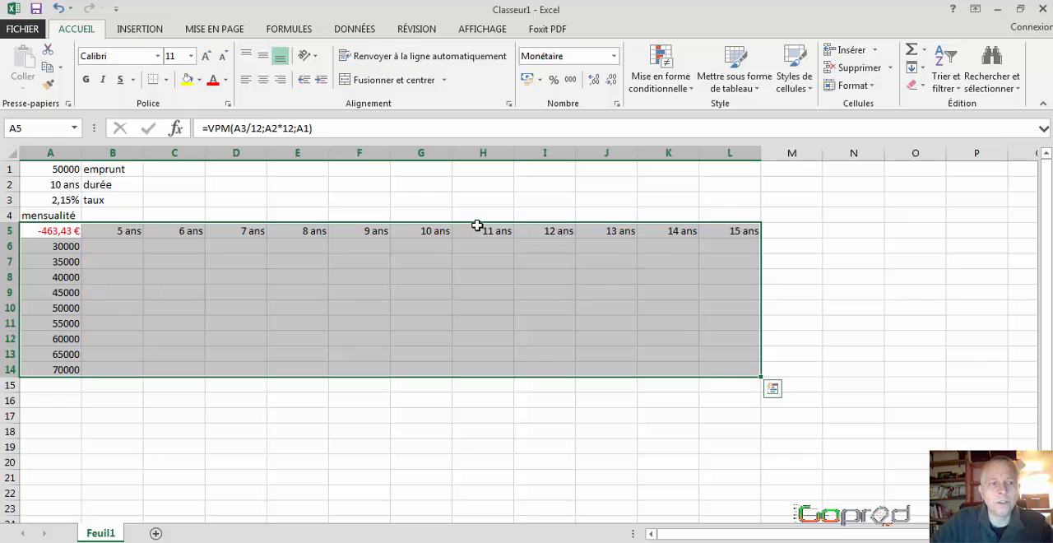
left_click(166, 80)
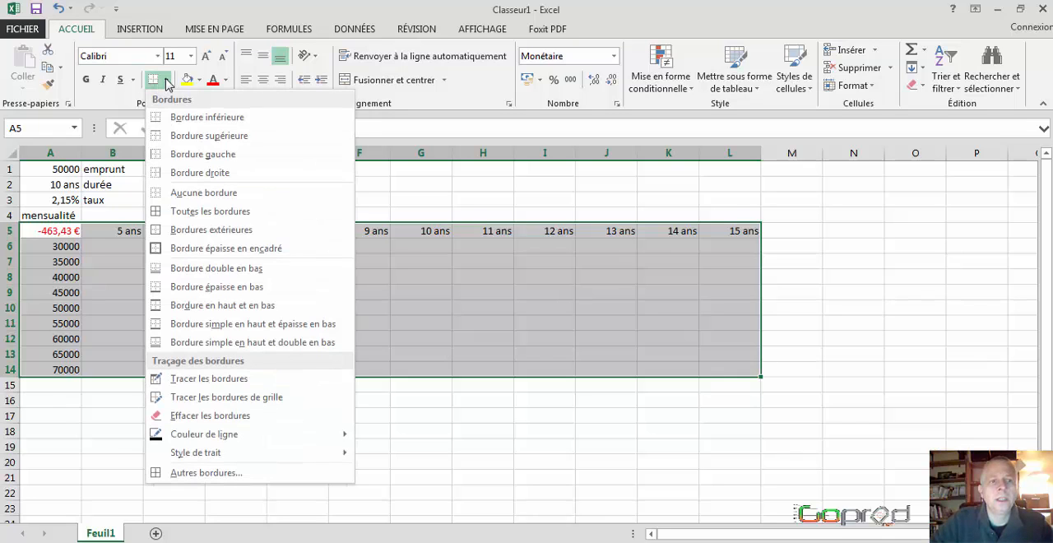
left_click(195, 211)
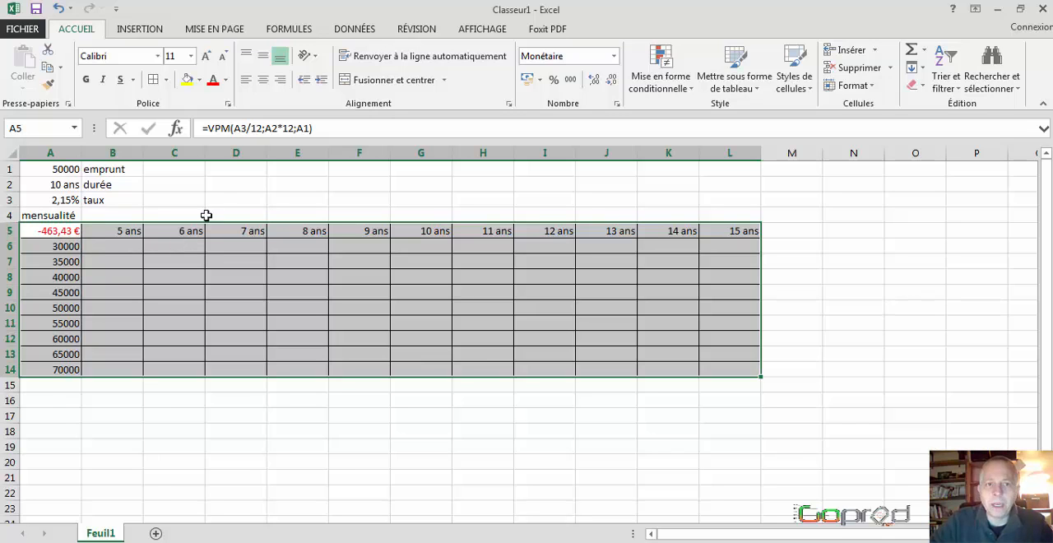
Step: Create a data table on A5:L14 with A2 as the row input cell and A1 as the column input cell
left_click(361, 33)
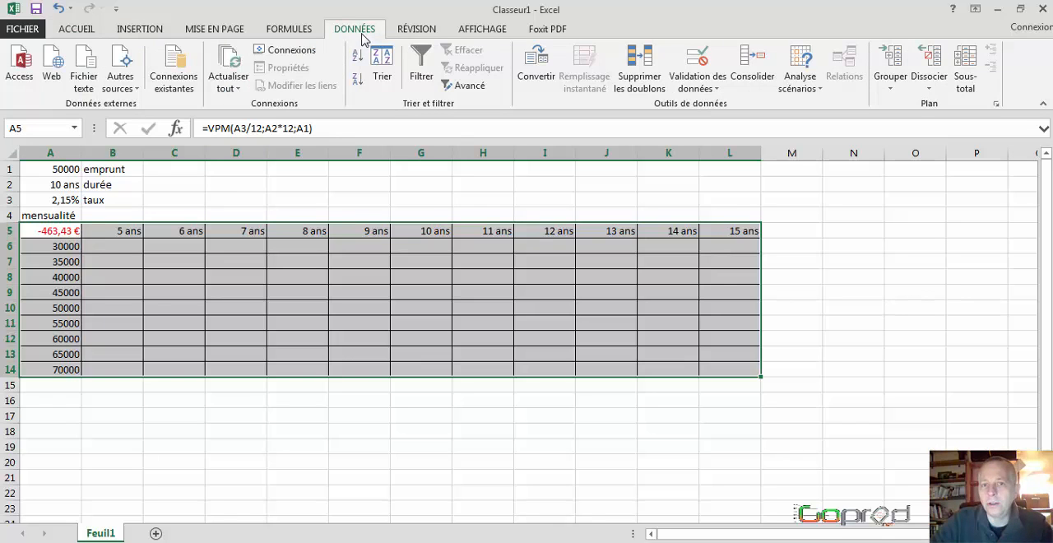
left_click(808, 93)
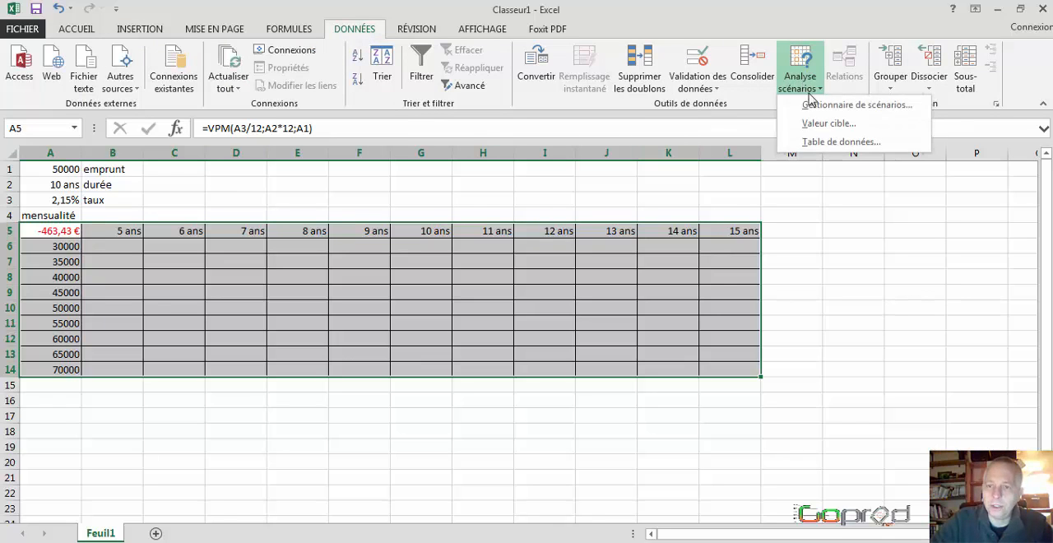
left_click(827, 143)
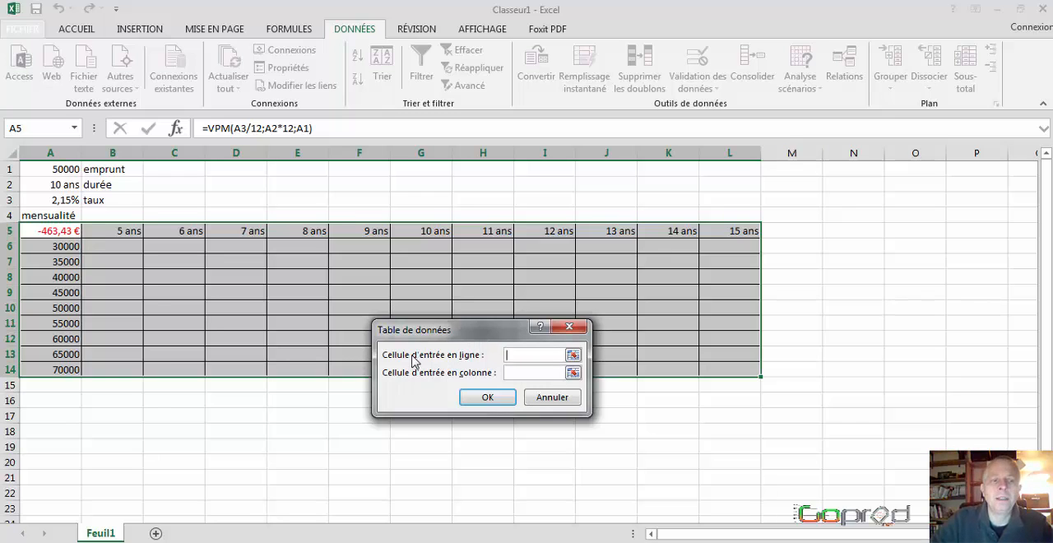
left_click(45, 185)
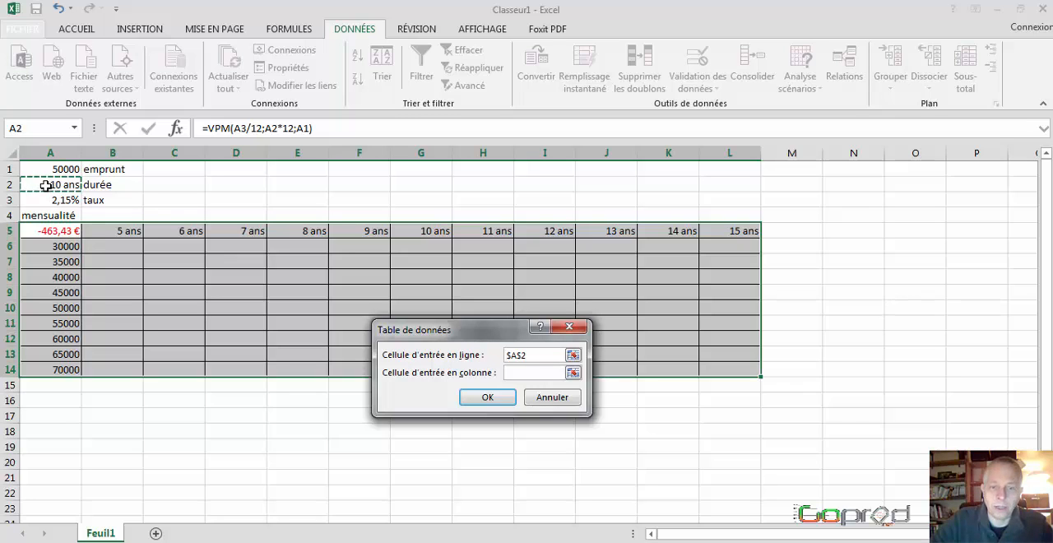
left_click(513, 375)
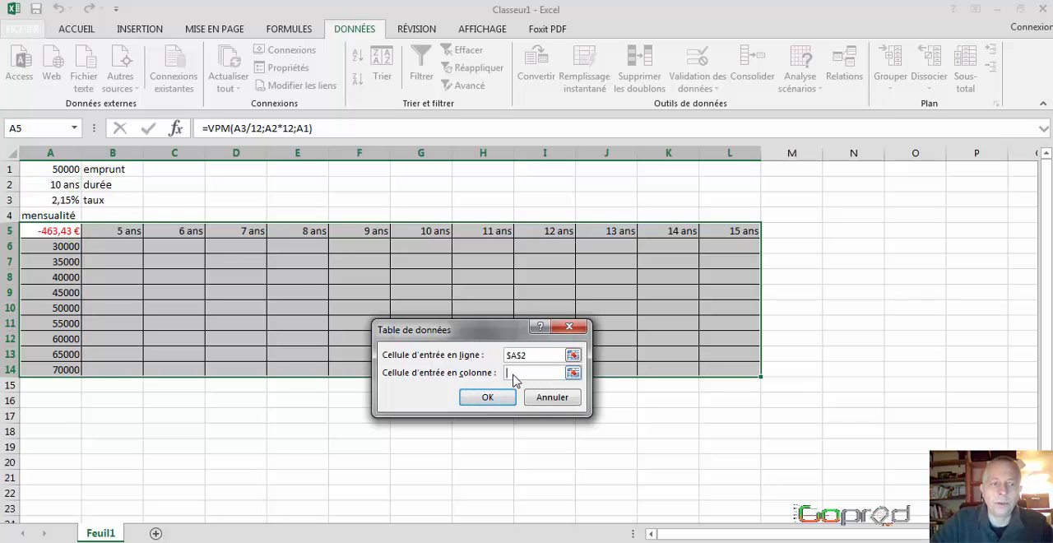
left_click(45, 170)
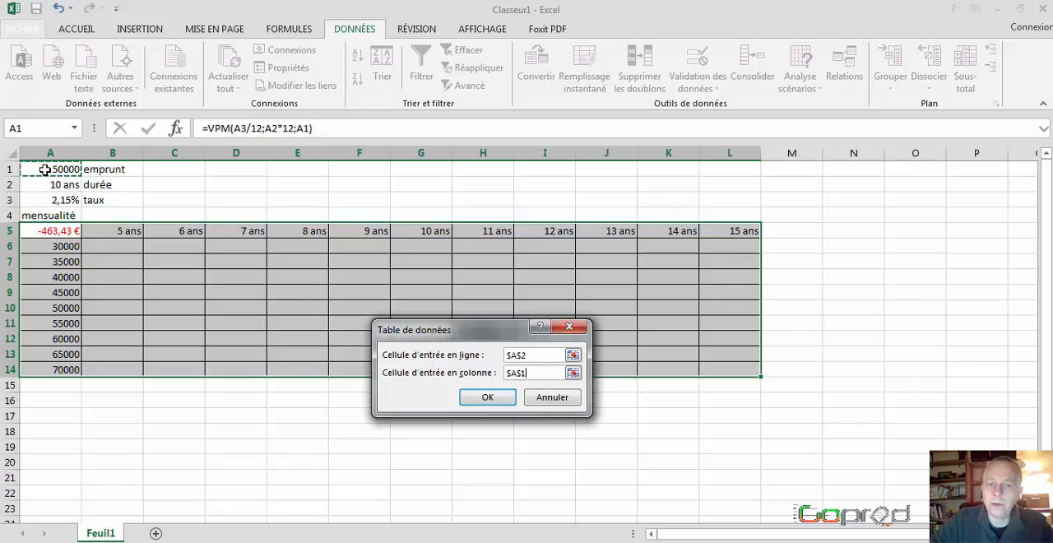
left_click(486, 399)
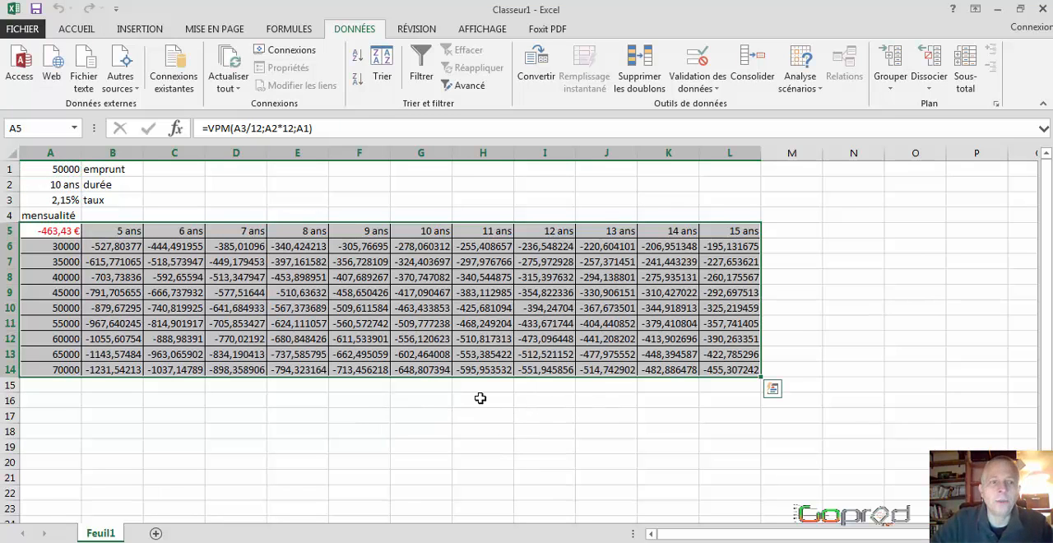
Step: Format the payment results in B6:L14 as Monétaire with two decimals and the € symbol
left_click(115, 246)
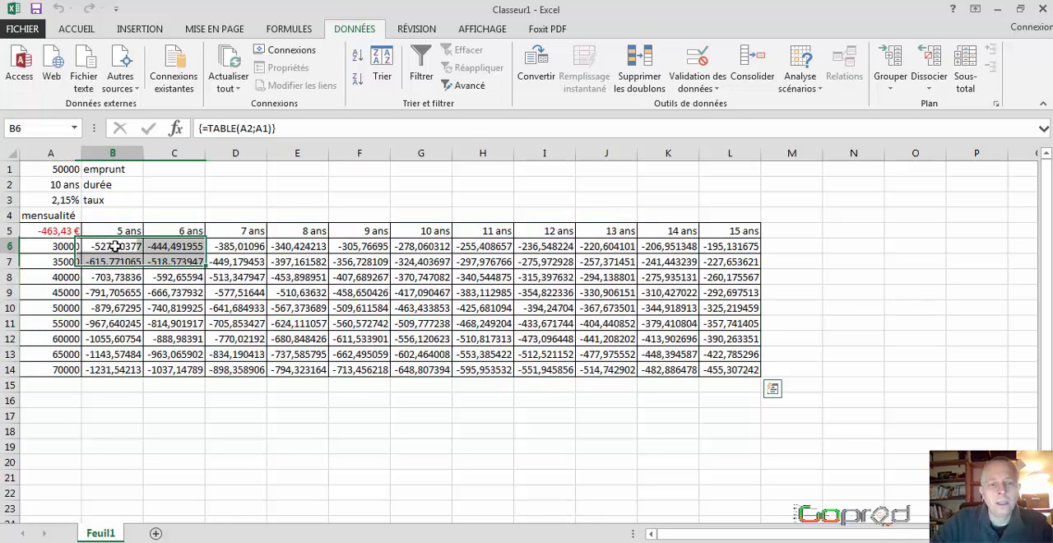
left_click_drag(115, 246, 711, 370)
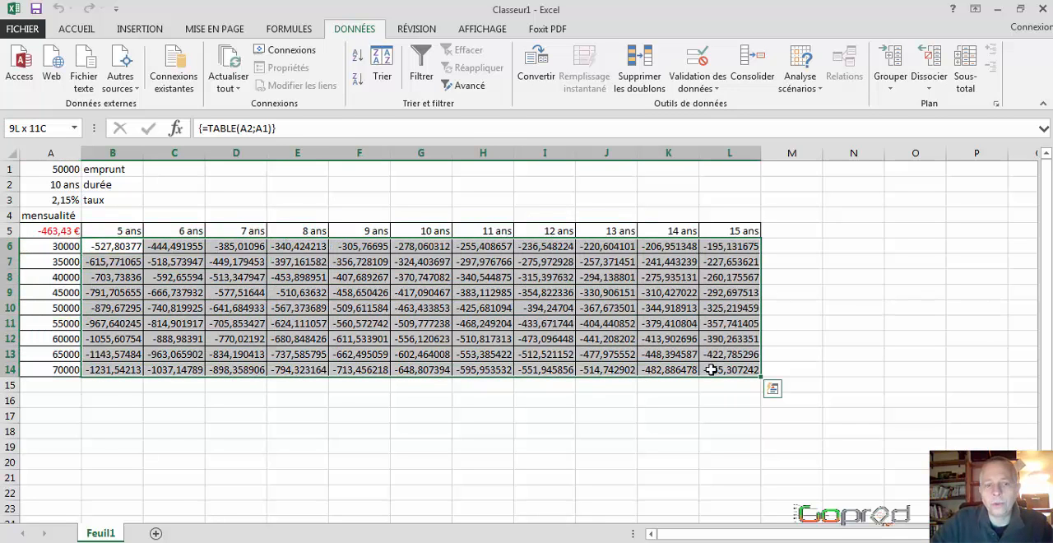
right_click(427, 280)
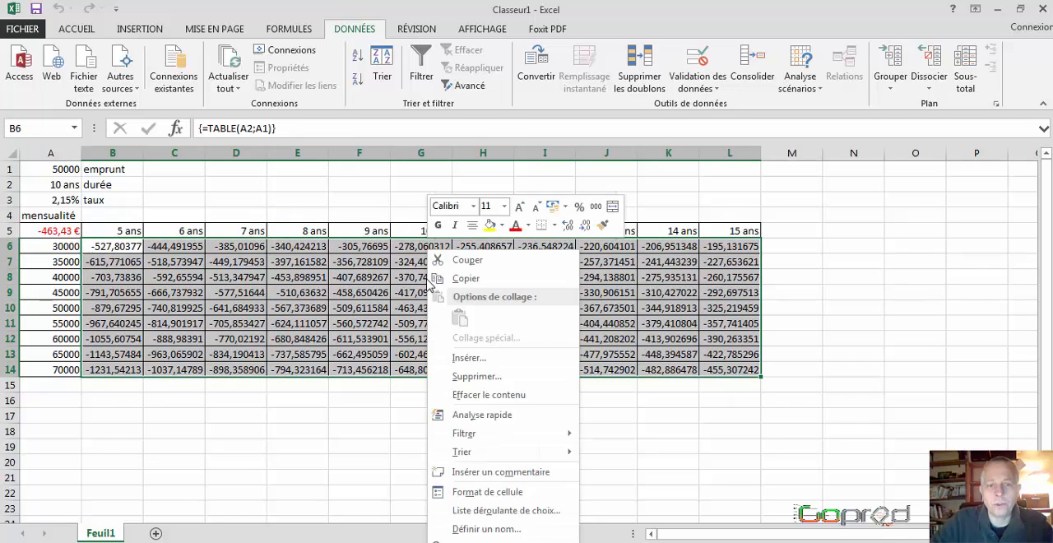
left_click(505, 493)
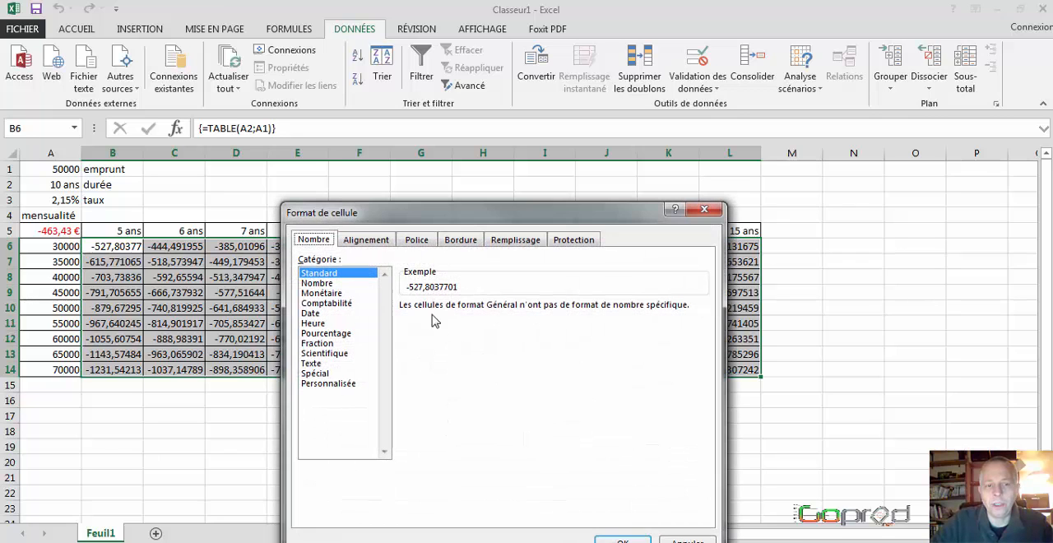
left_click(320, 293)
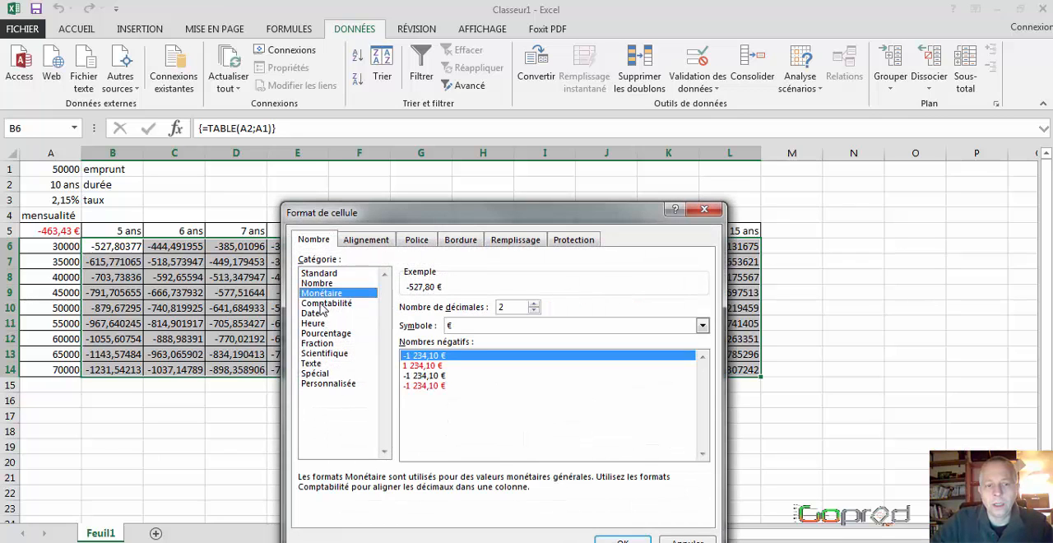
left_click(623, 541)
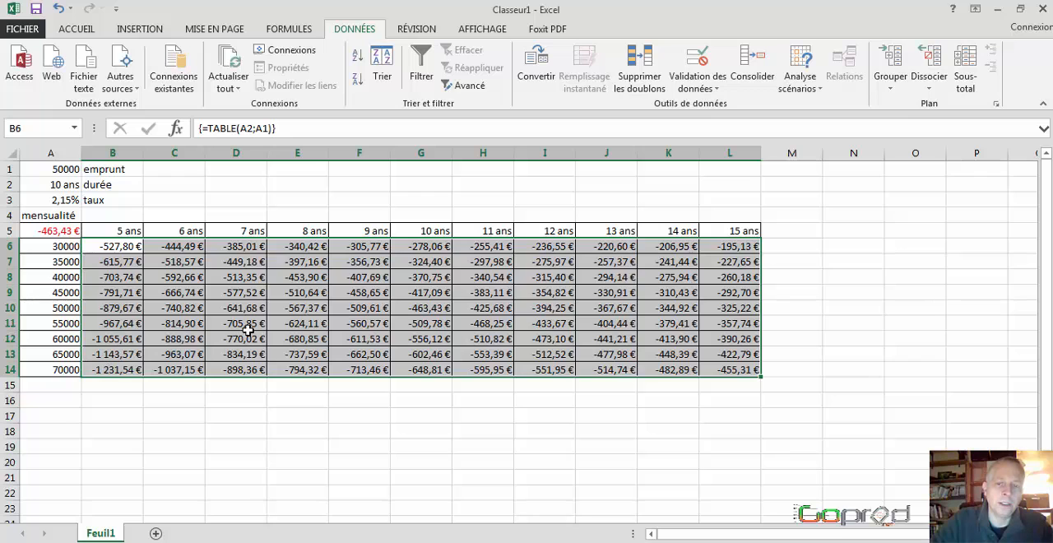
Step: Enter the label limite1 in F1 and fill it down to F2 to produce limite2
left_click(362, 169)
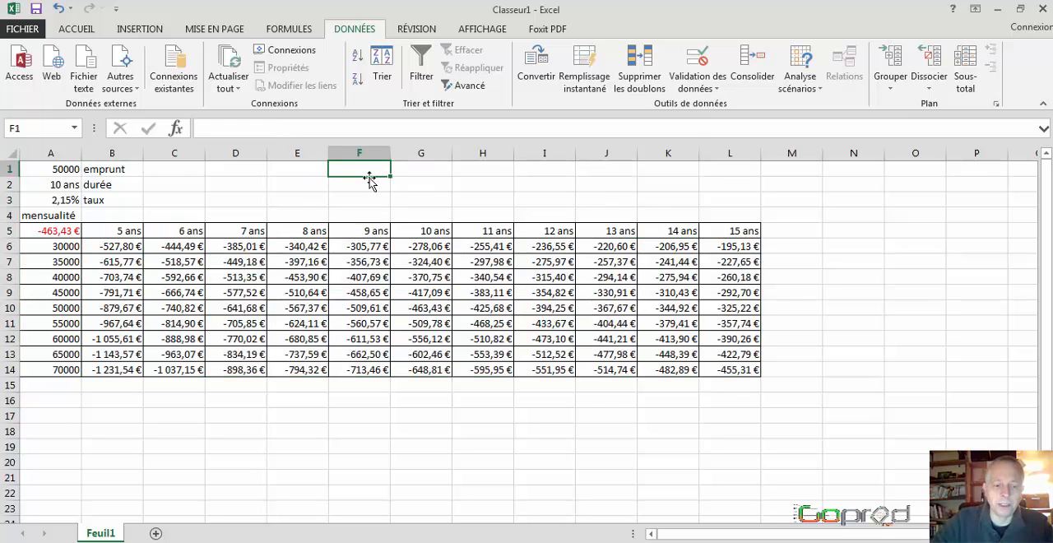
type("lim")
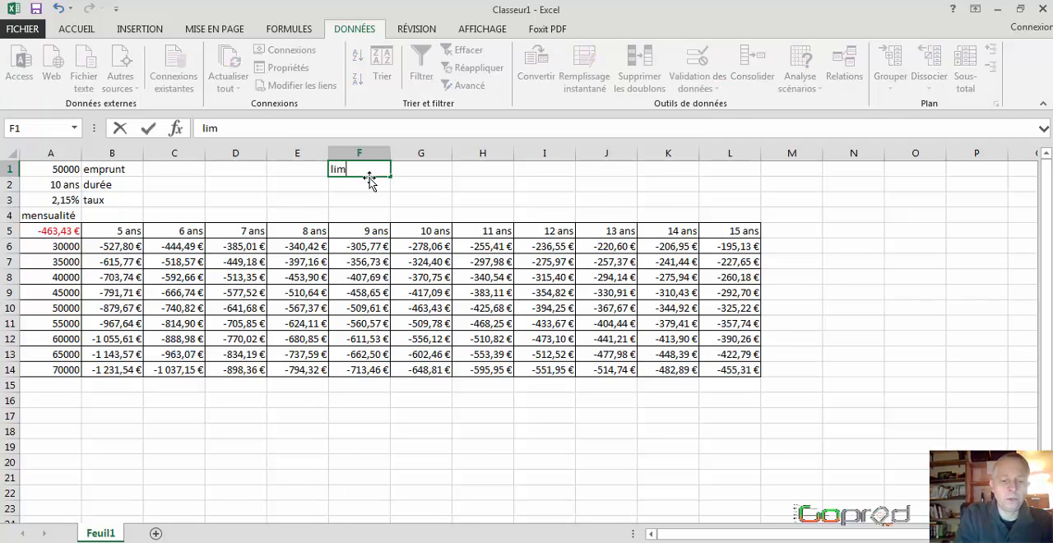
type("ite1")
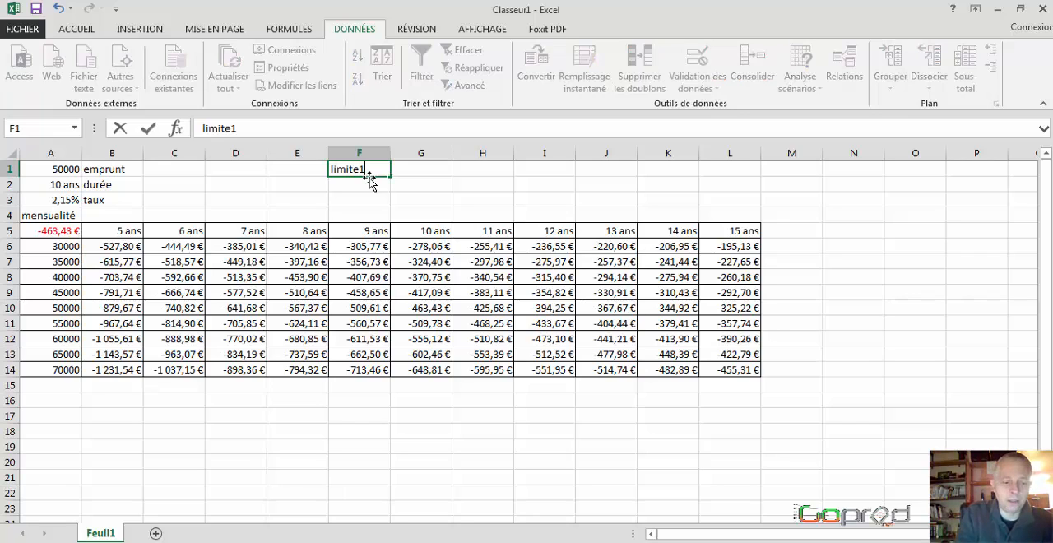
key("ctrl+Return")
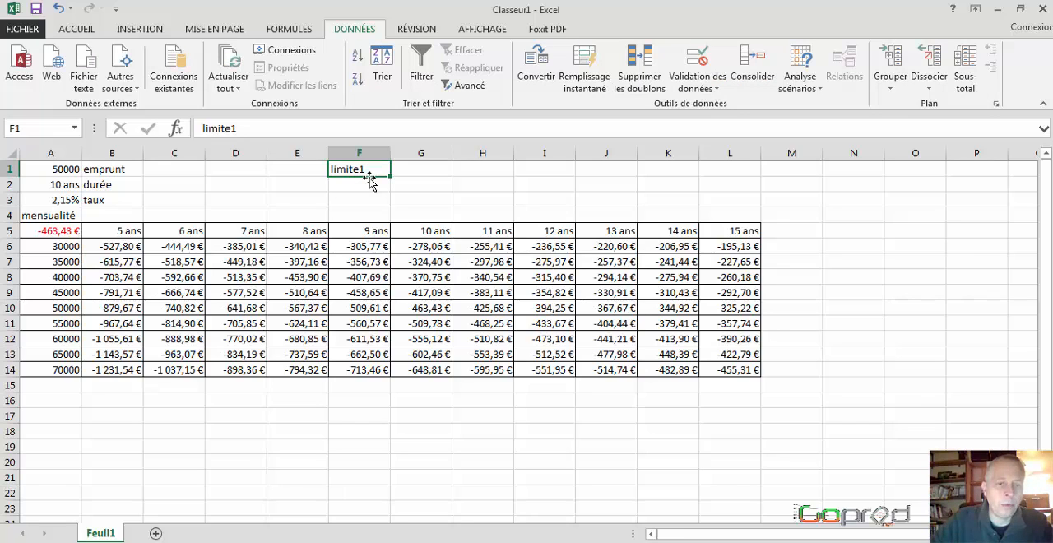
left_click_drag(390, 176, 388, 192)
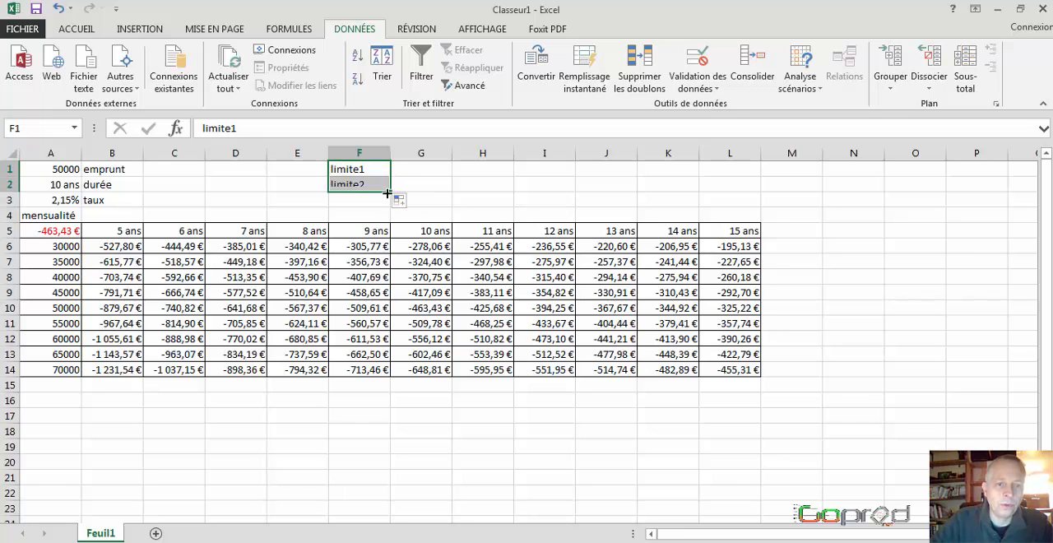
Step: Enter -400 in G1 as the first limit and -700 in G2 as the second
left_click(420, 172)
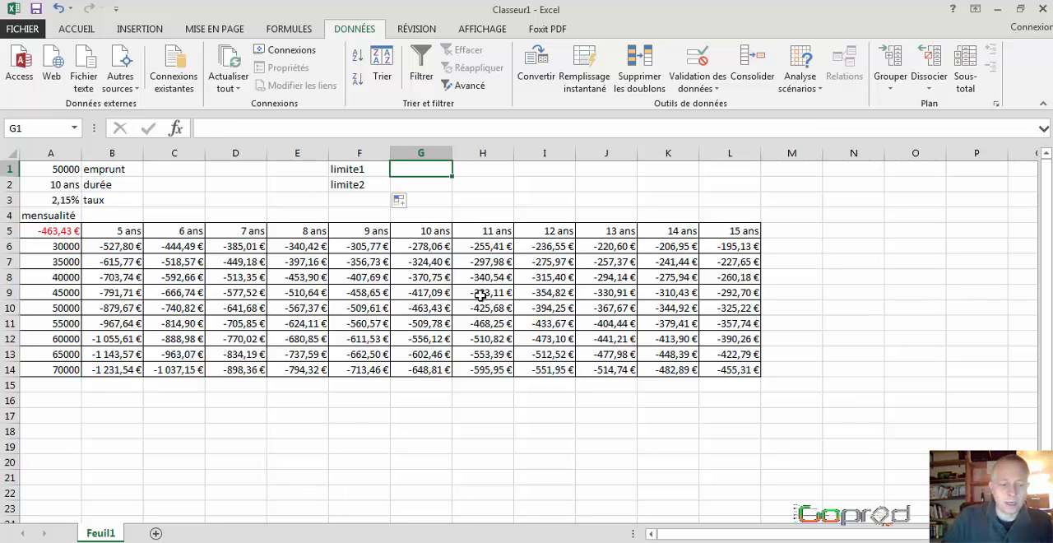
type("-")
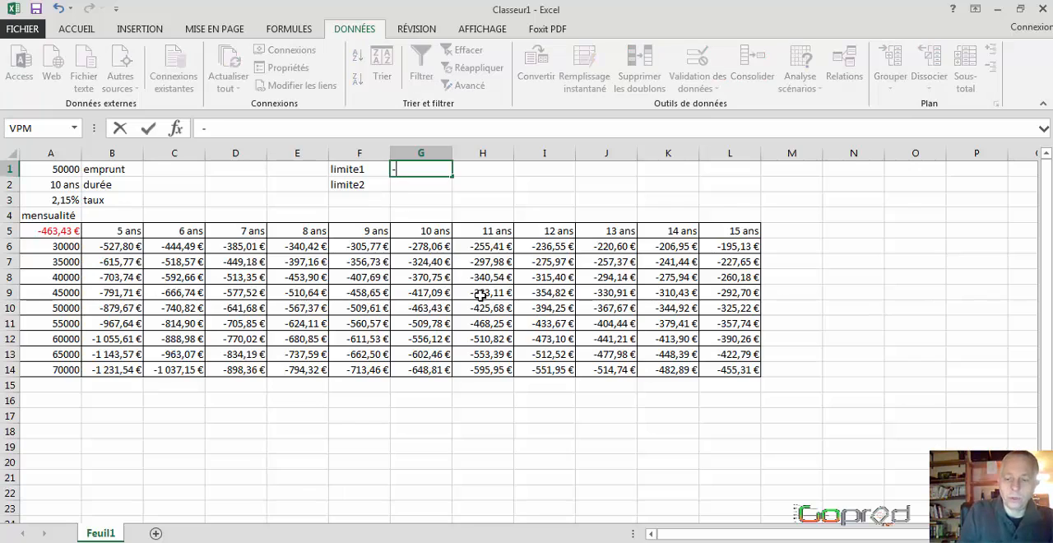
type("400")
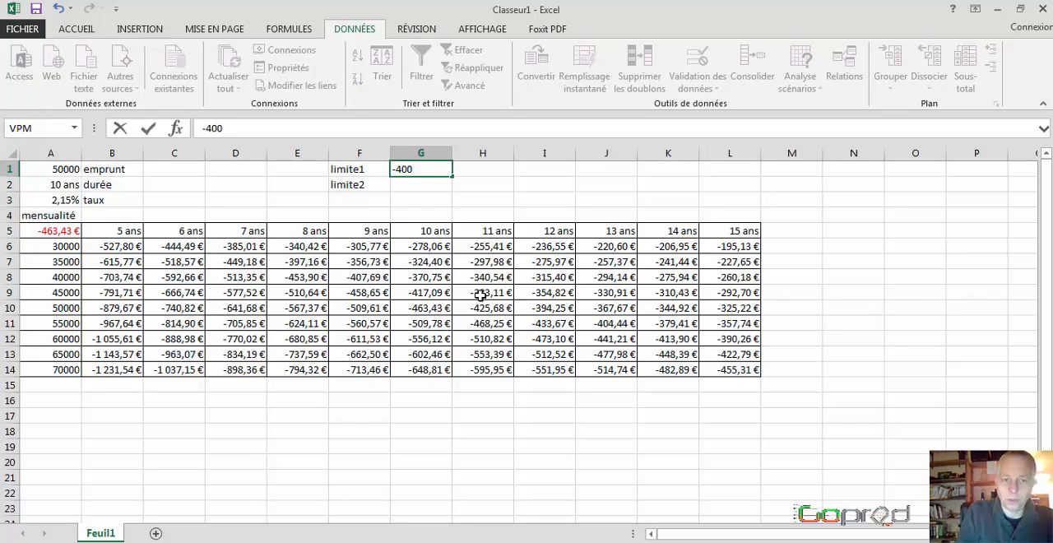
key("Return")
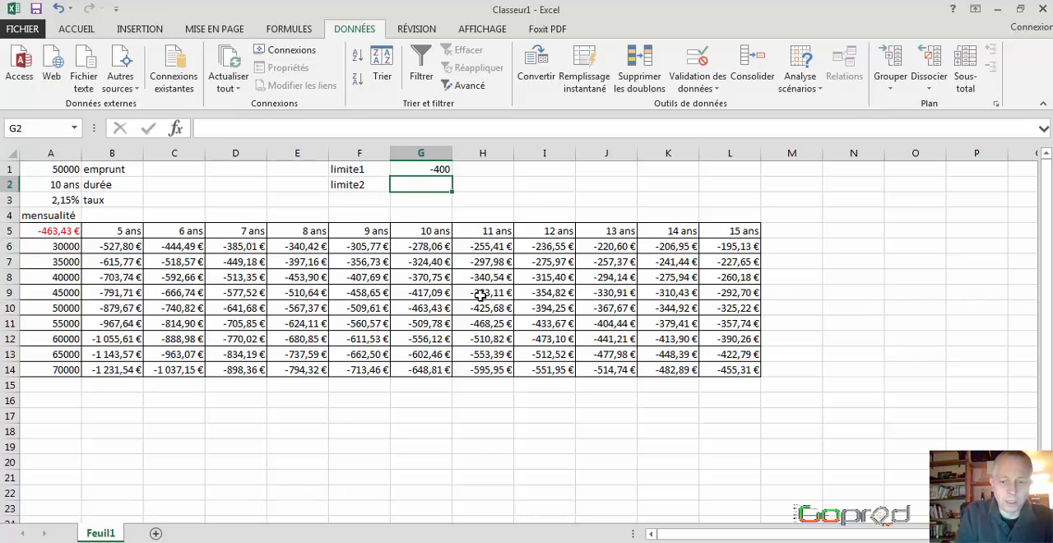
type("-")
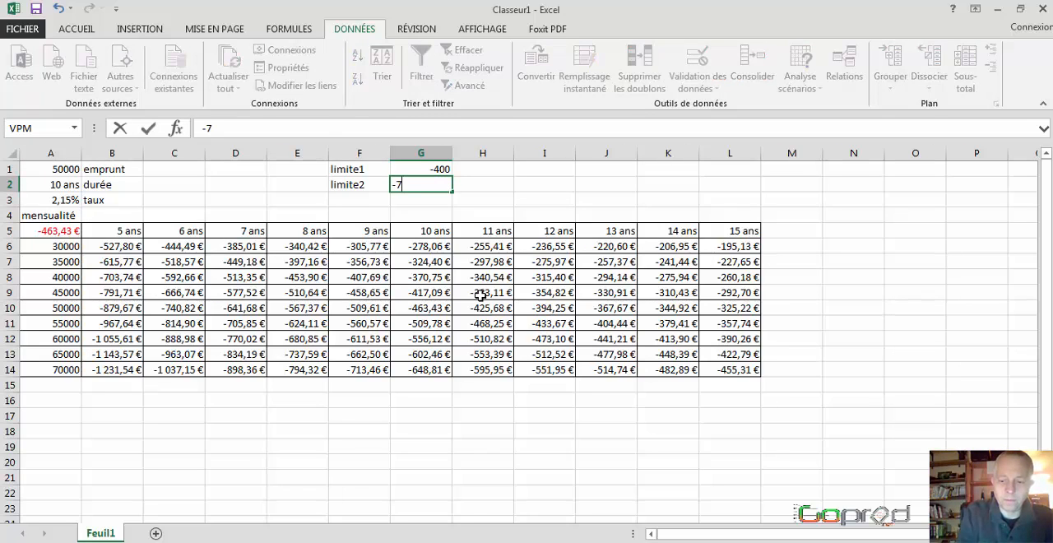
type("700")
key("Return")
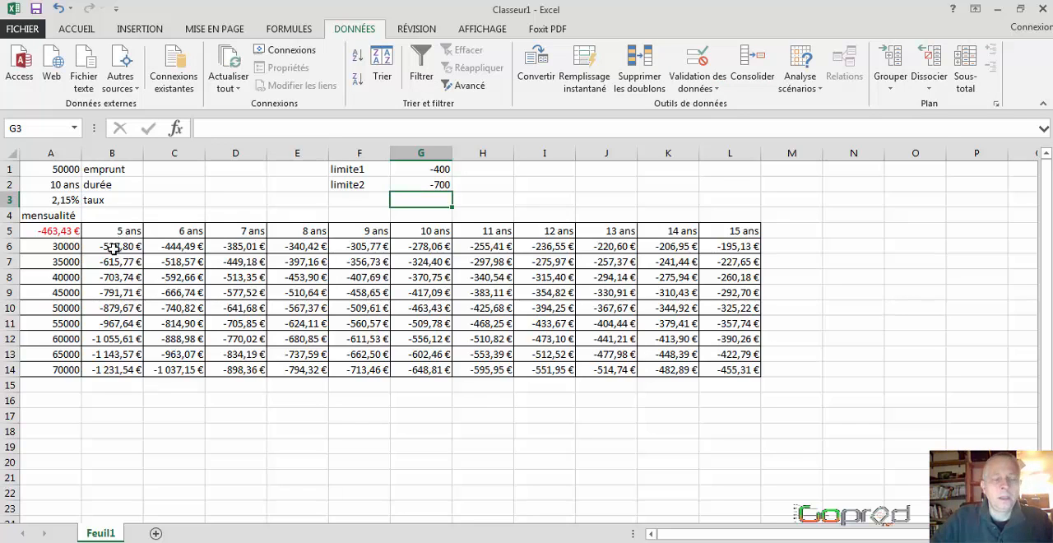
Step: Define a new conditional formatting rule on B6:L14 for cell values between =$G$2 and =$G$1
left_click_drag(113, 247, 740, 371)
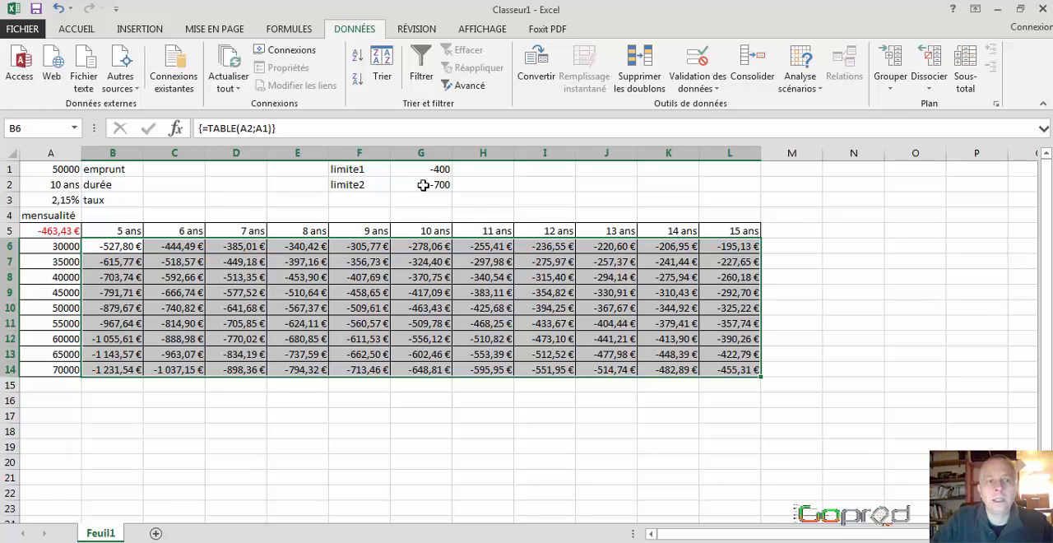
left_click(89, 31)
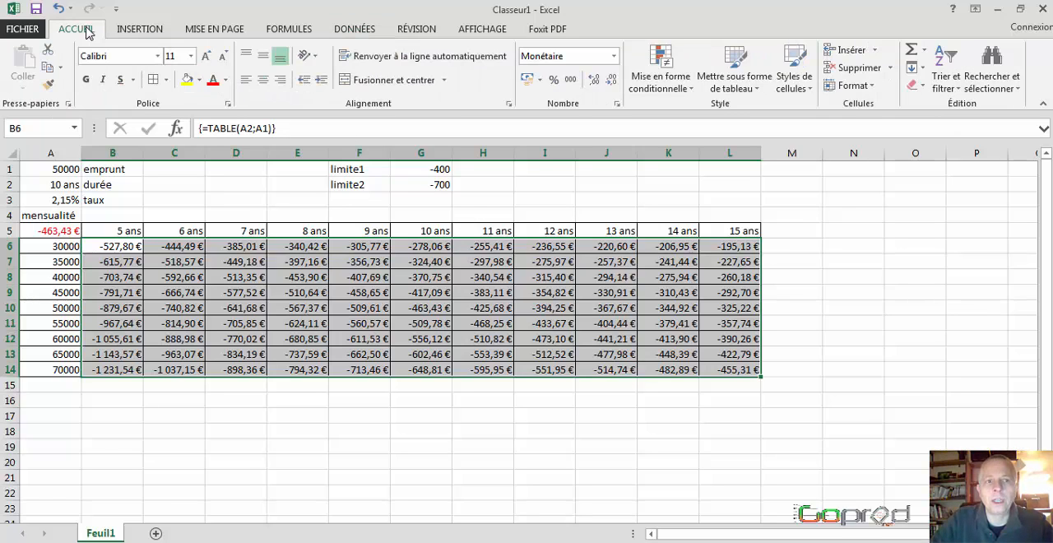
left_click(667, 85)
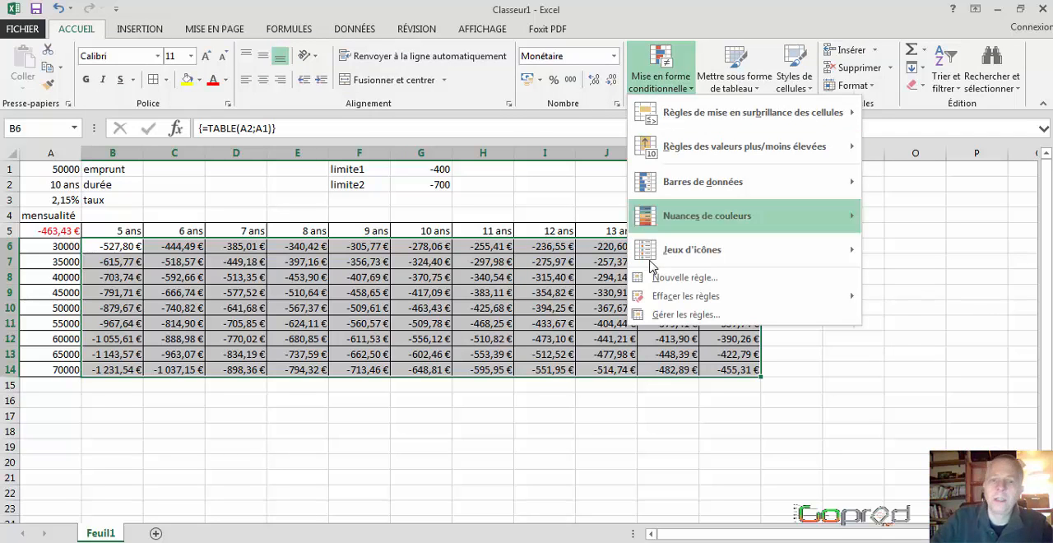
left_click(681, 317)
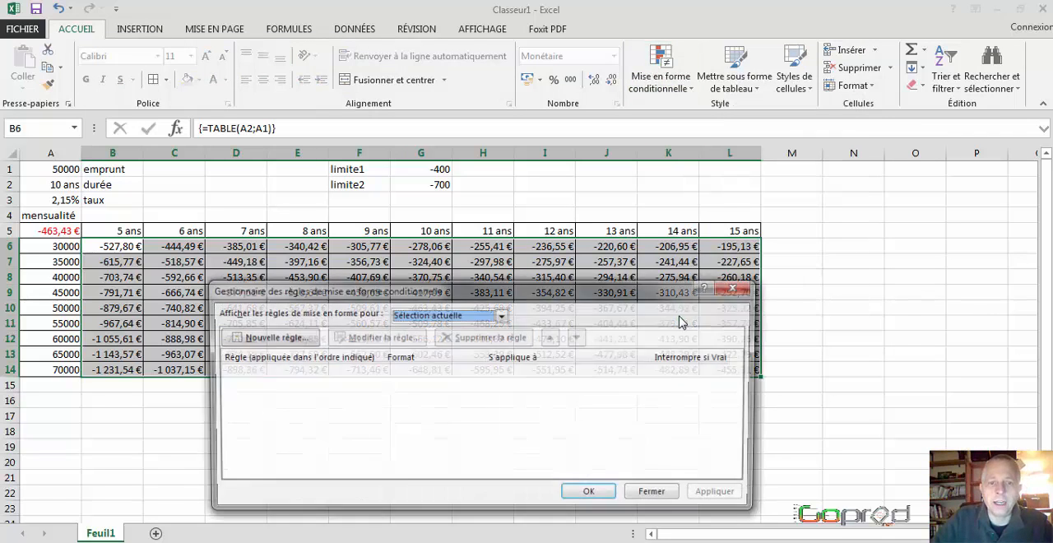
left_click(274, 338)
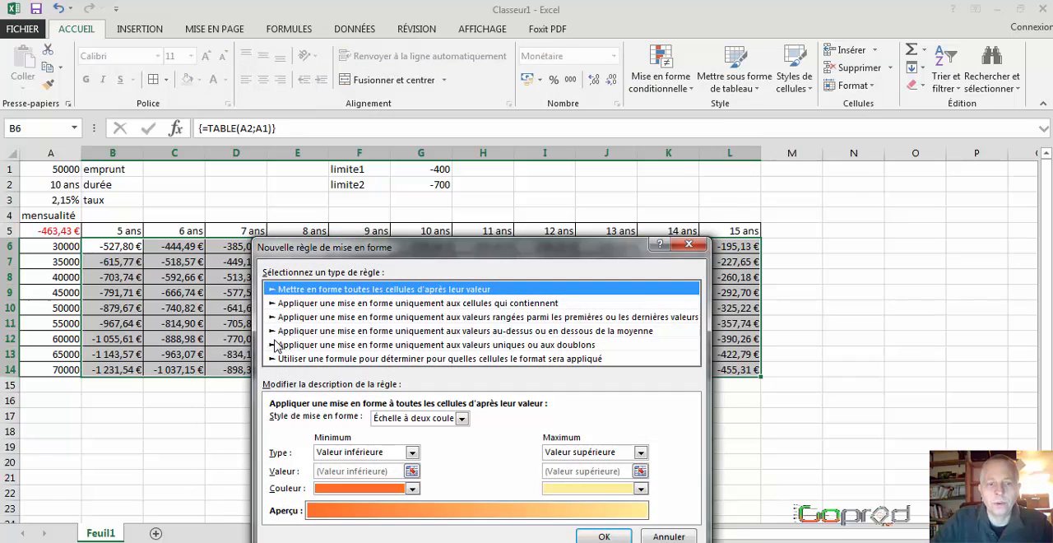
left_click(325, 304)
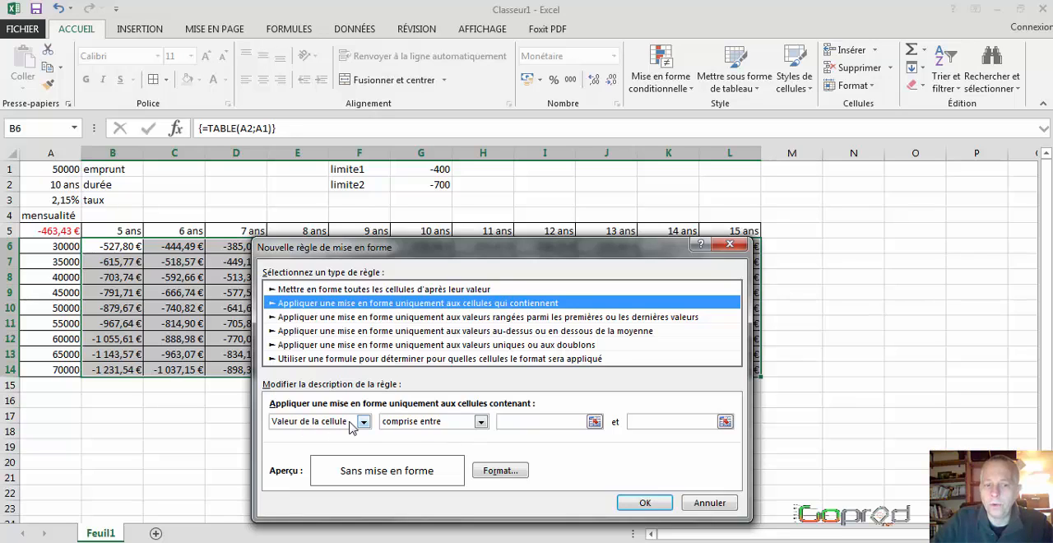
left_click(514, 421)
left_click(421, 186)
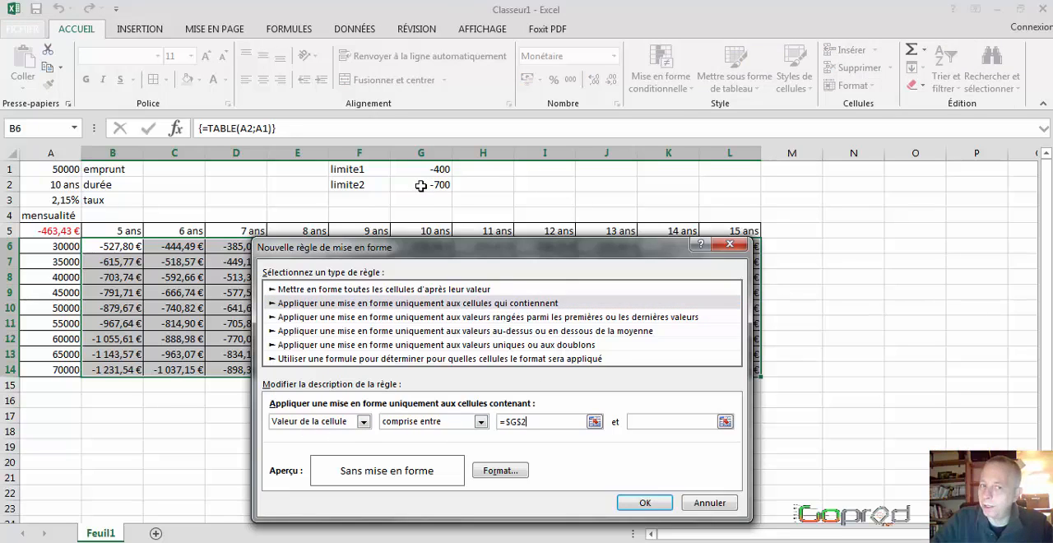
left_click(646, 422)
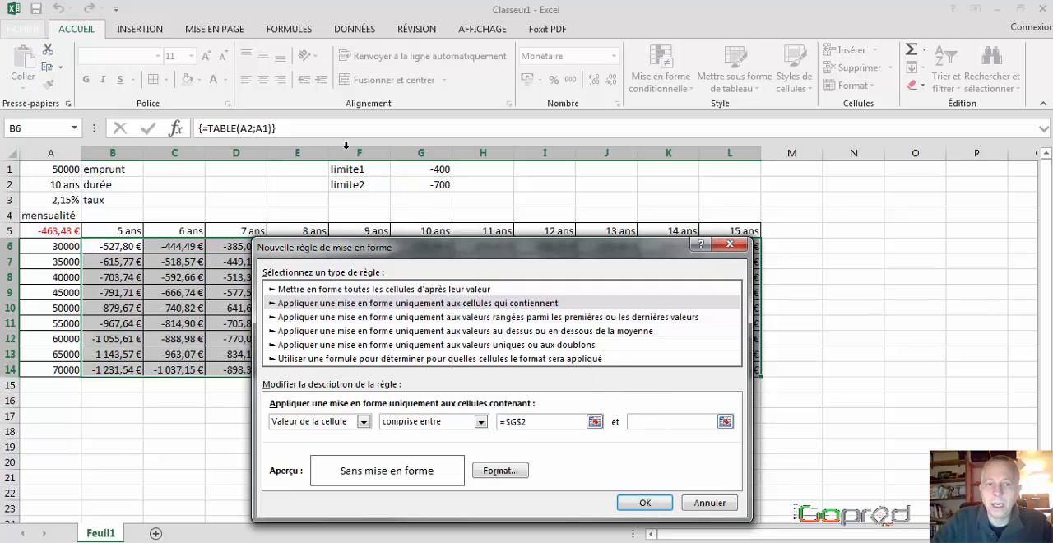
left_click(416, 168)
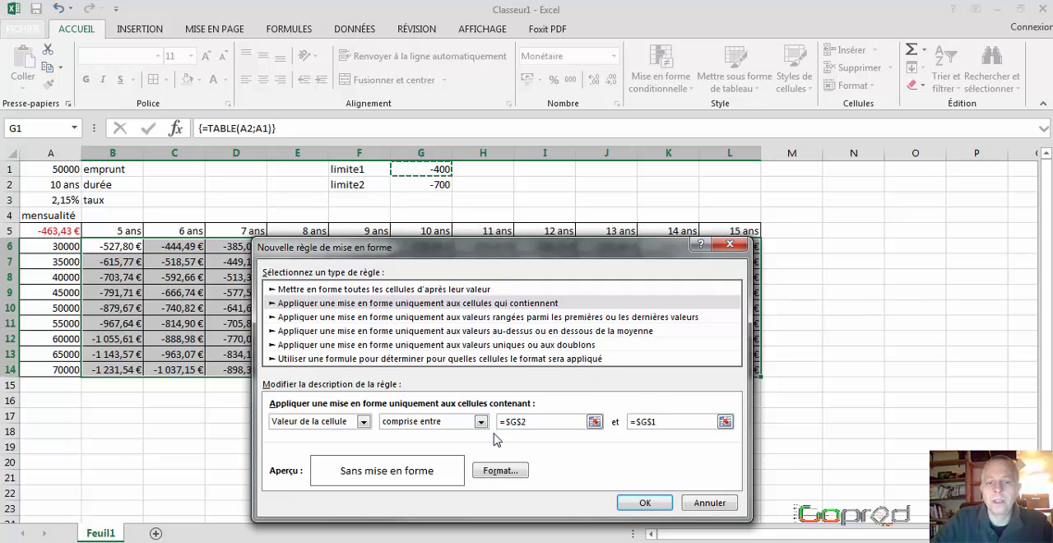
Step: Give the rule for values between the two limits an orange background fill and save it
left_click(500, 470)
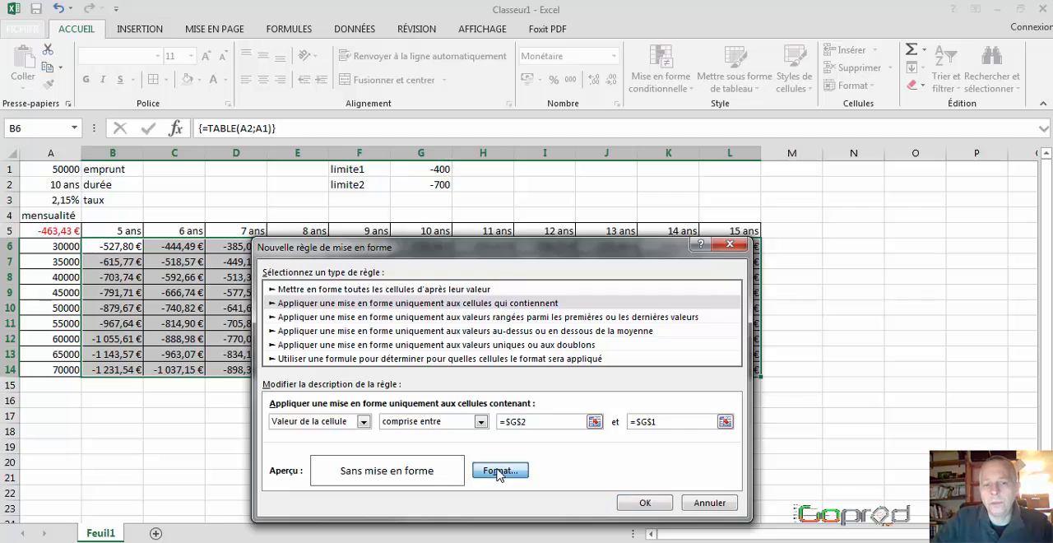
left_click(424, 213)
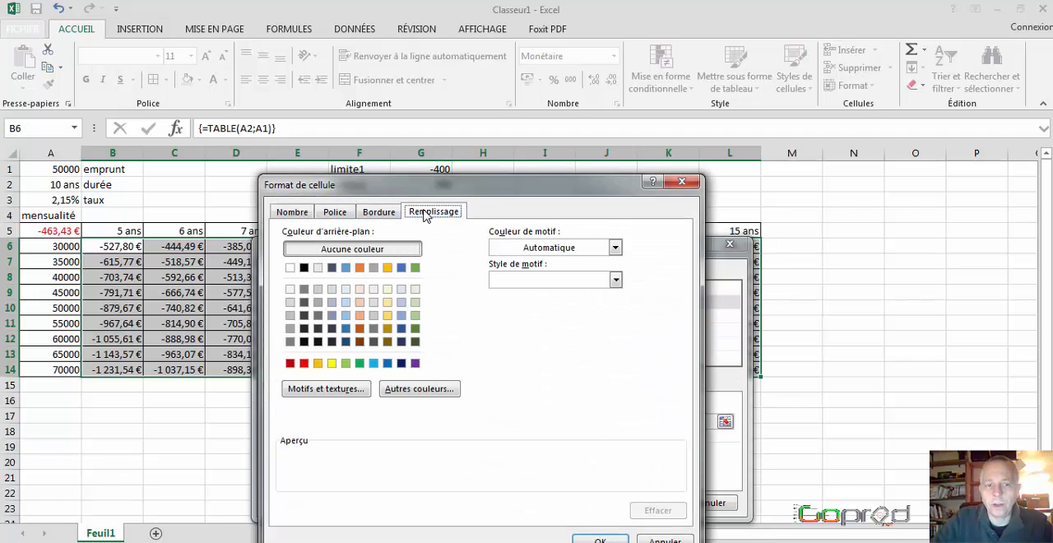
left_click(318, 363)
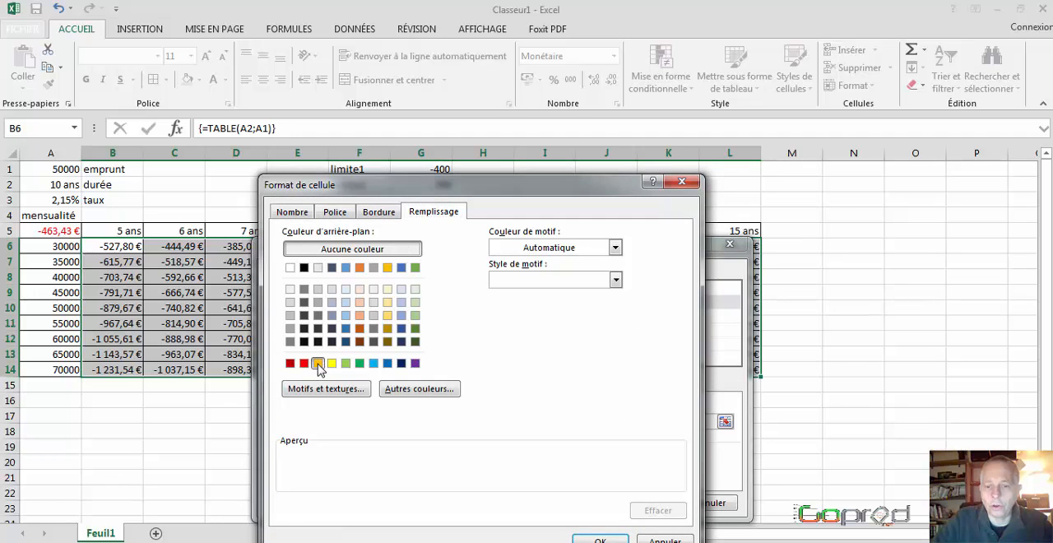
left_click(600, 539)
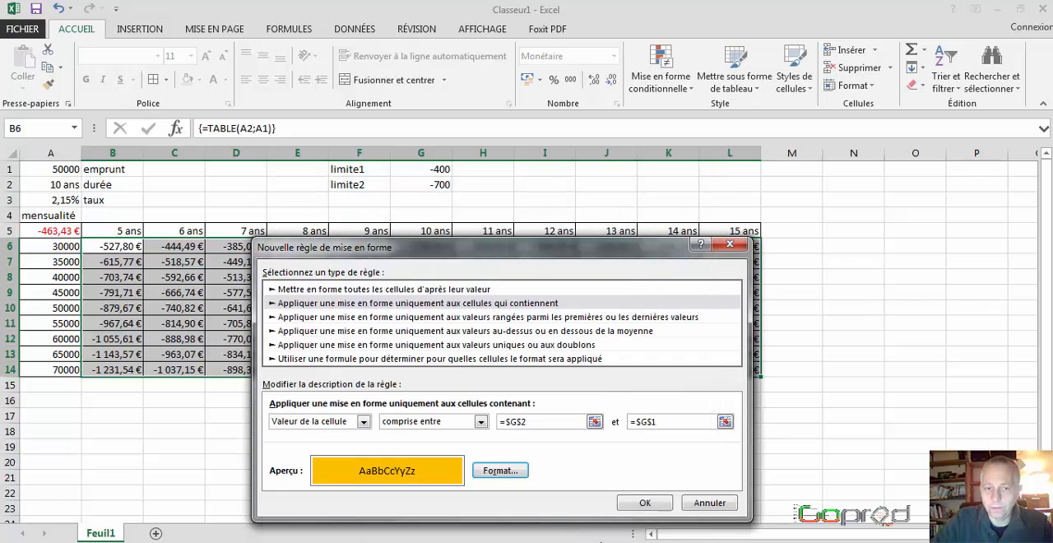
left_click(644, 503)
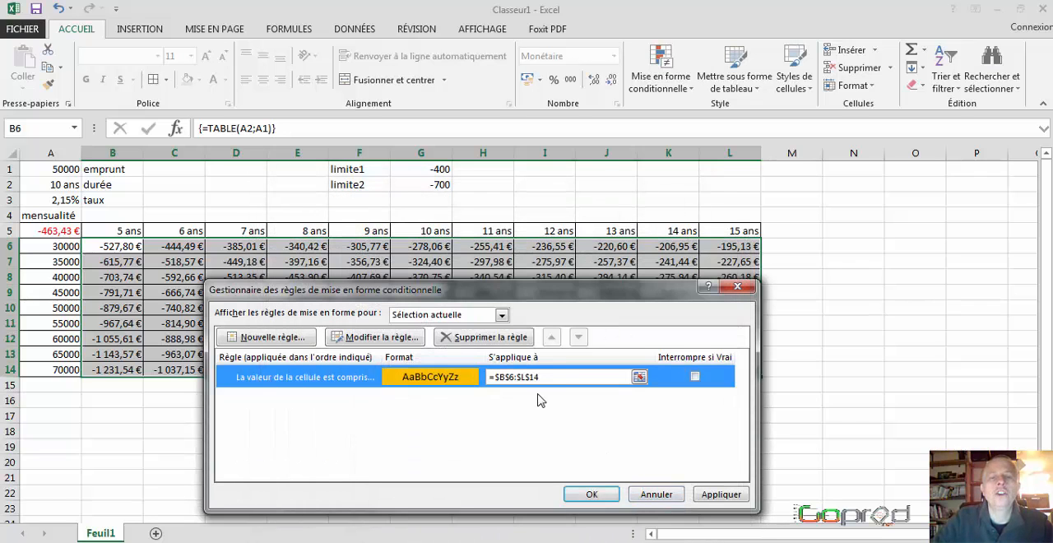
Step: Add a conditional formatting rule on B6:L14 that fills cells with values greater than (supérieure à) =$G$1 in green
left_click(278, 341)
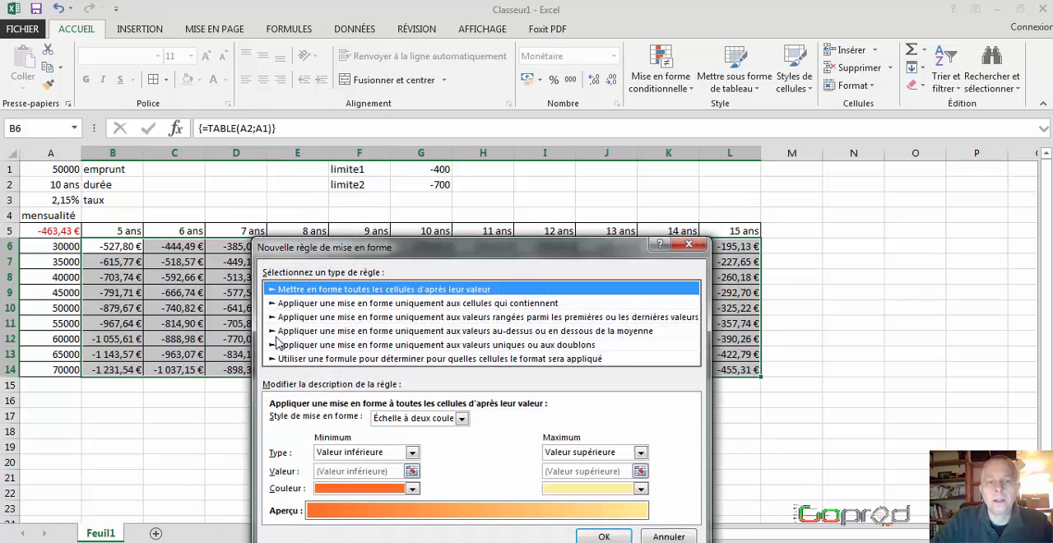
left_click(368, 305)
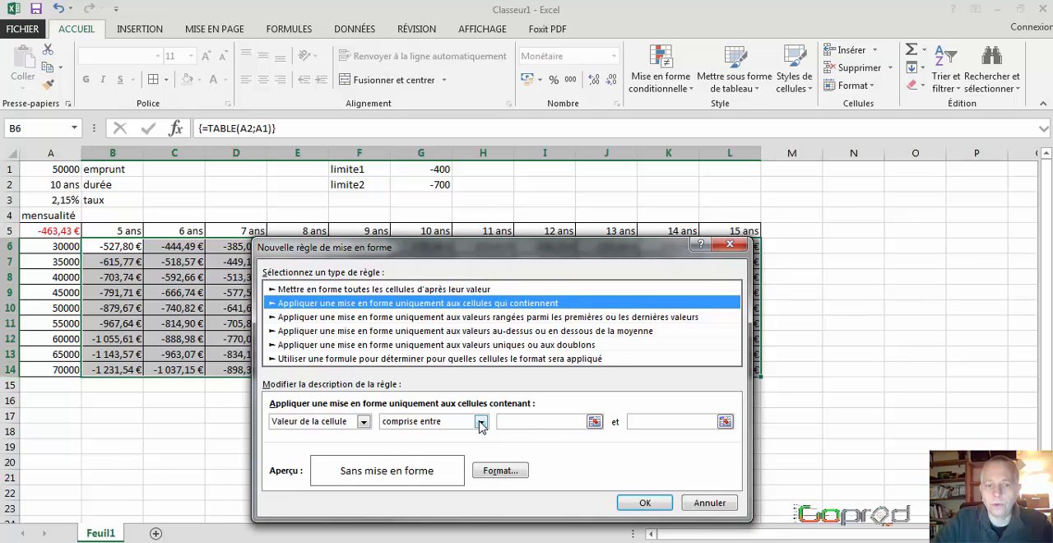
left_click(481, 421)
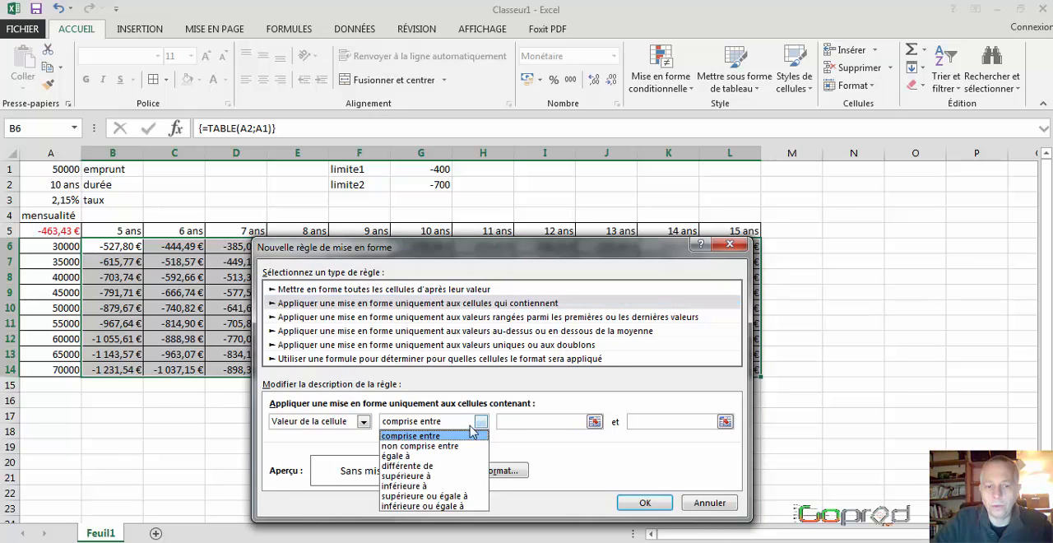
left_click(418, 481)
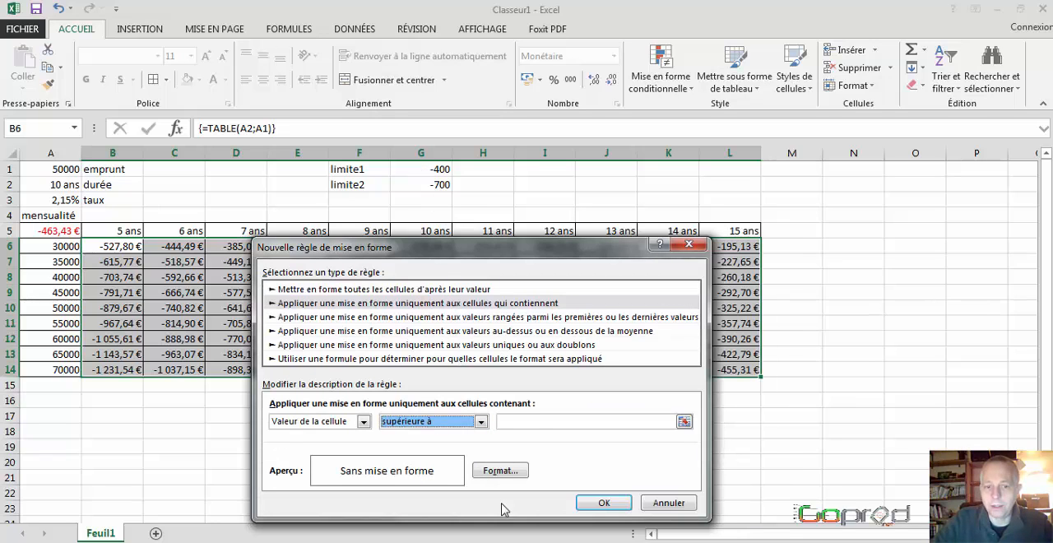
left_click(533, 421)
left_click(434, 170)
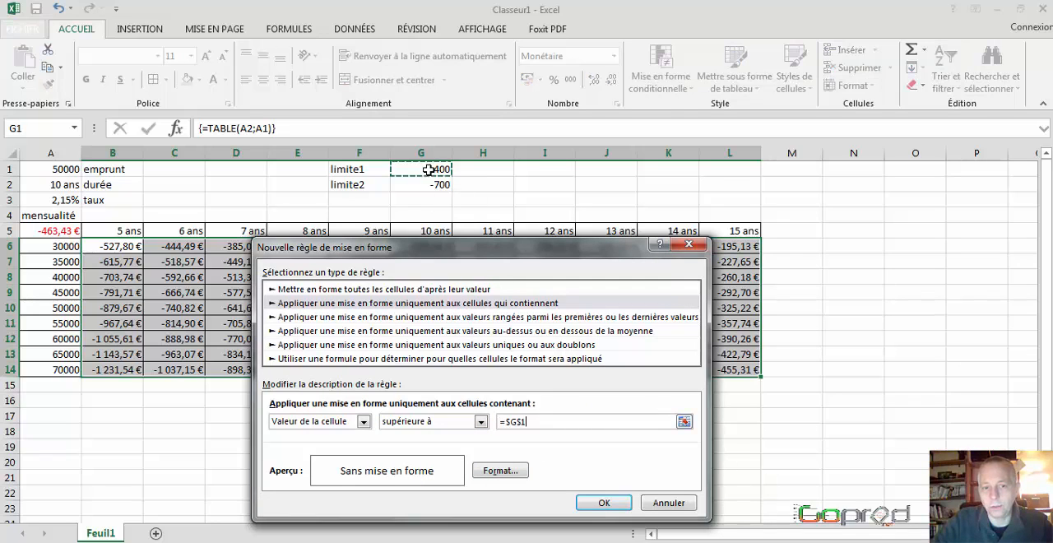
left_click(495, 470)
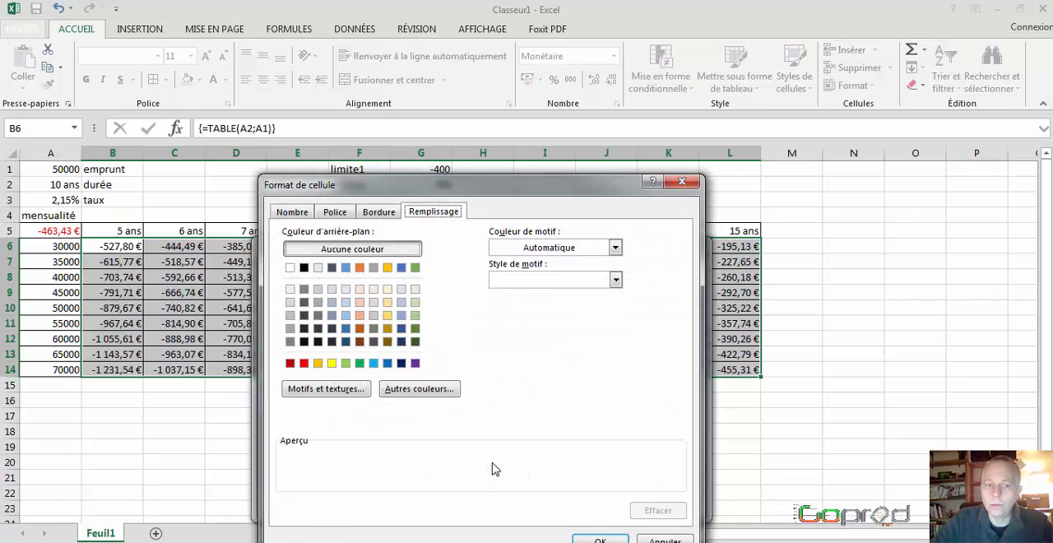
left_click(359, 363)
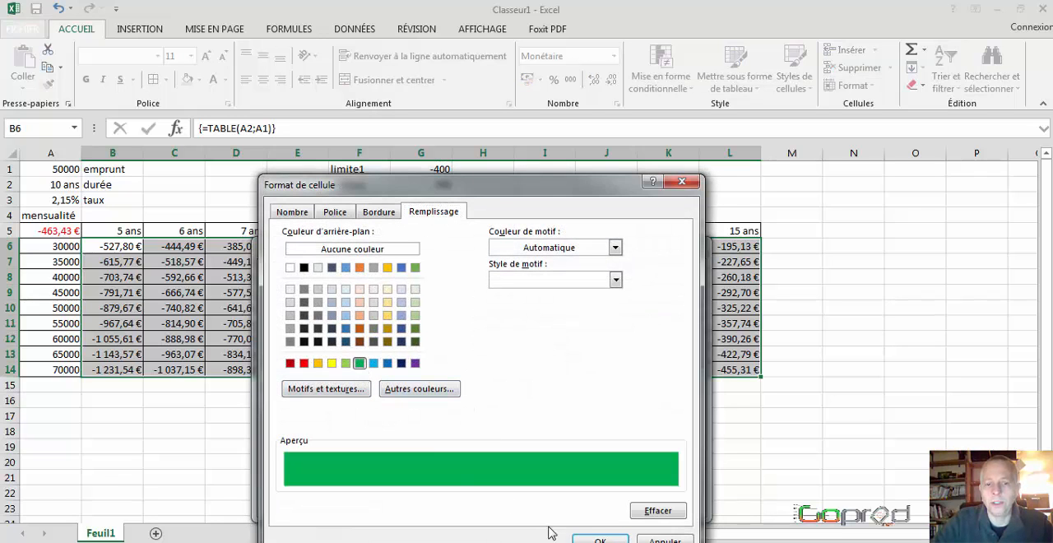
left_click(599, 540)
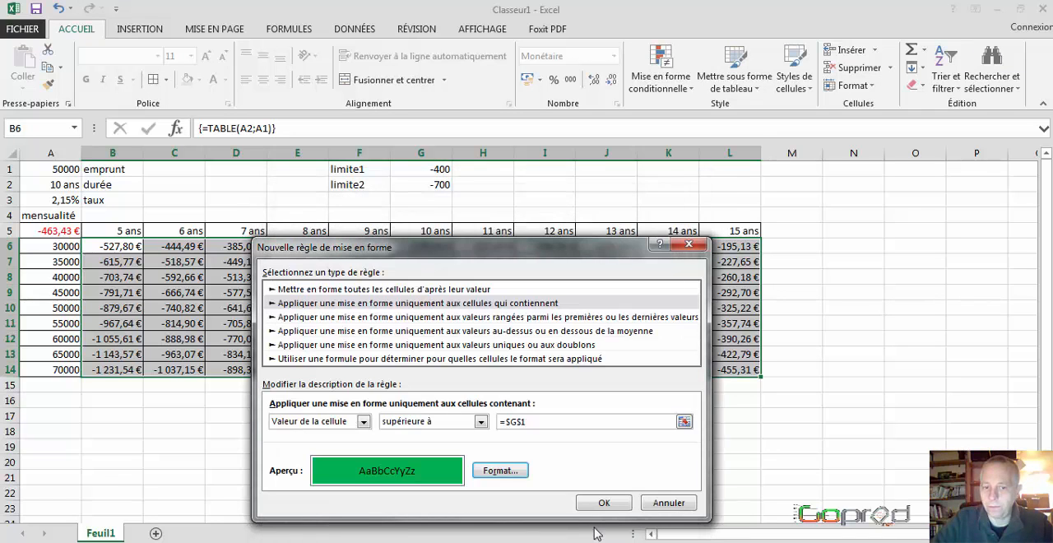
left_click(607, 503)
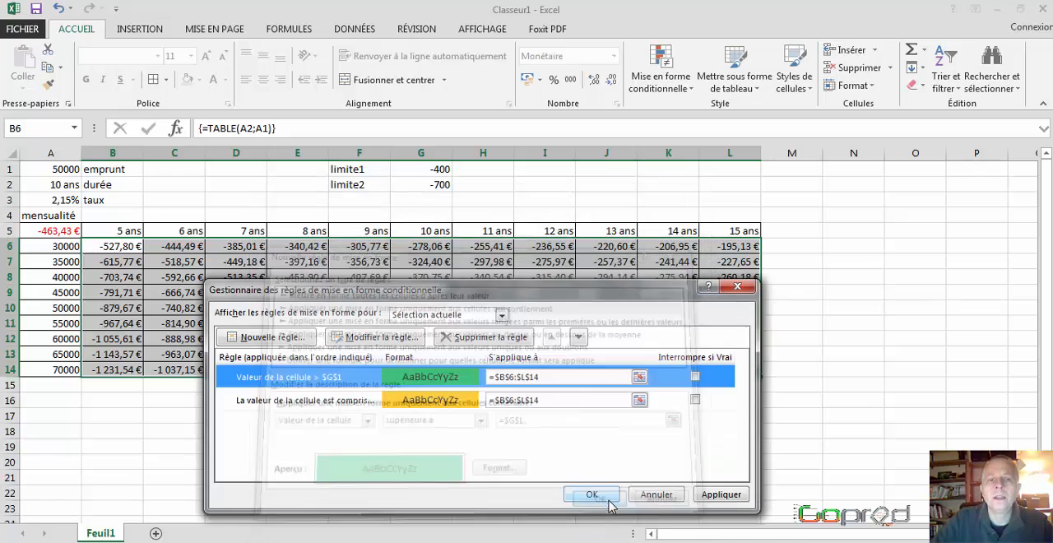
Step: Add a rule that fills cells with values less than (inférieure à) =$G$2 in red, and apply all the rules to B6:L14
left_click(282, 339)
left_click(330, 304)
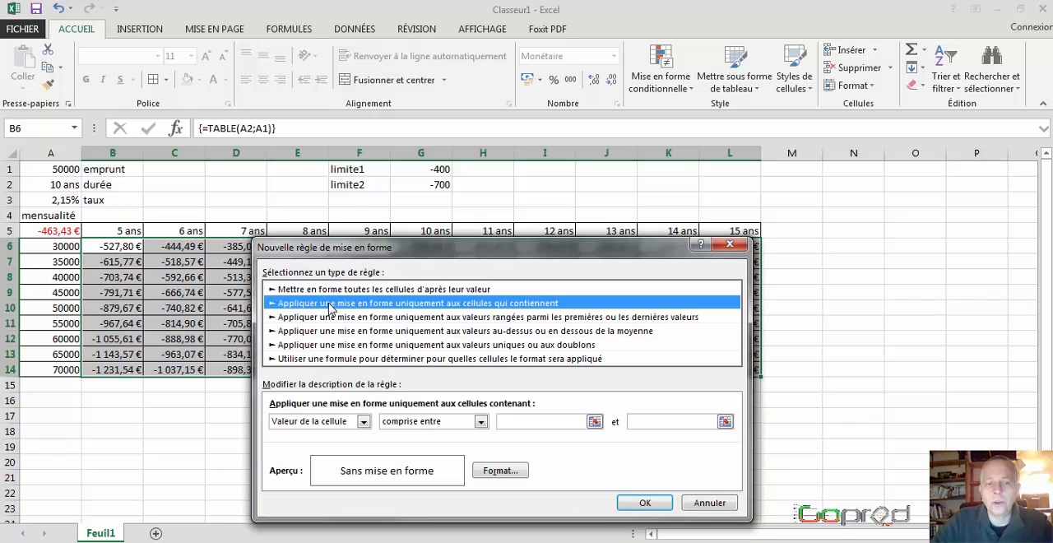
left_click(483, 421)
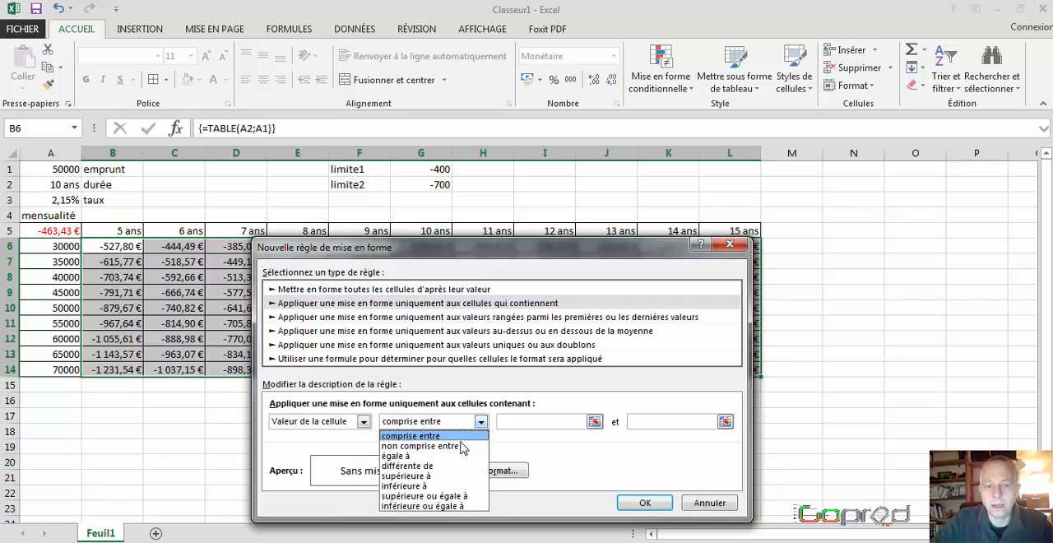
left_click(419, 488)
left_click(509, 422)
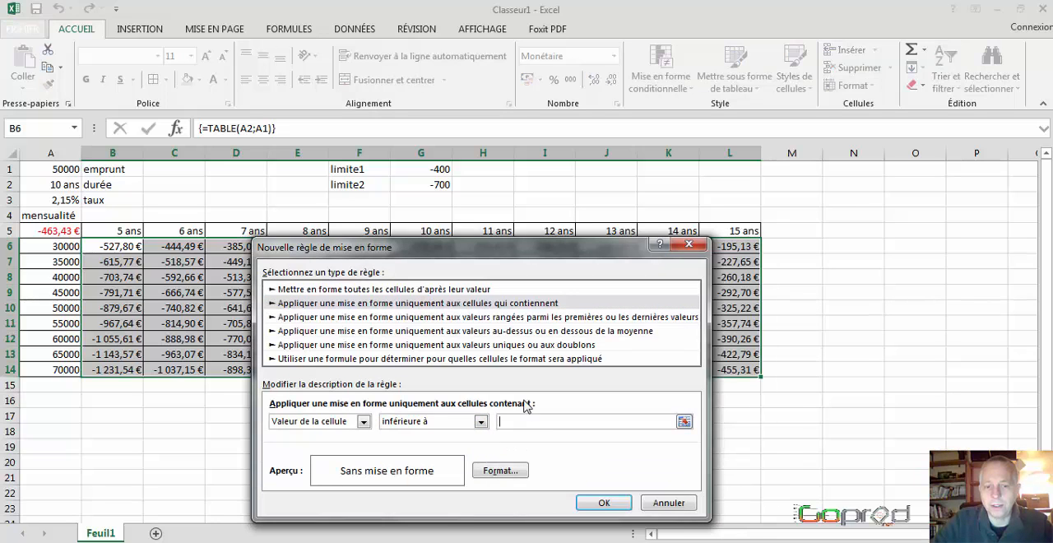
left_click(433, 182)
left_click(498, 471)
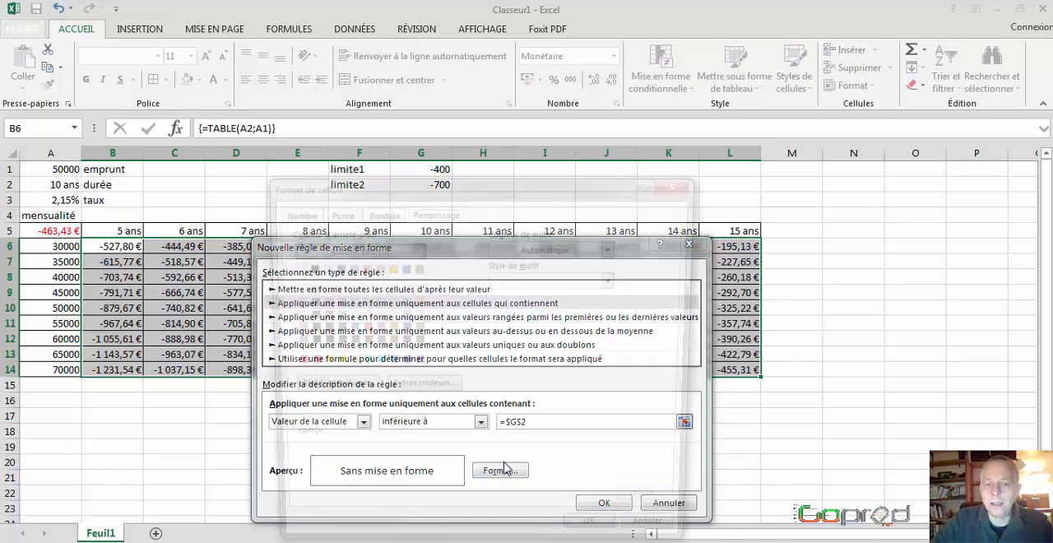
left_click(303, 363)
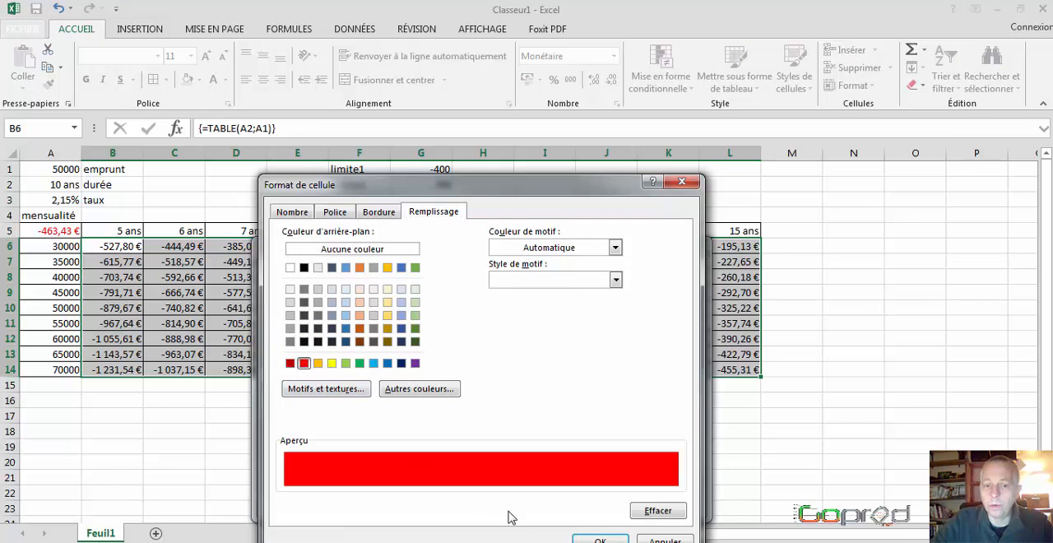
left_click(600, 541)
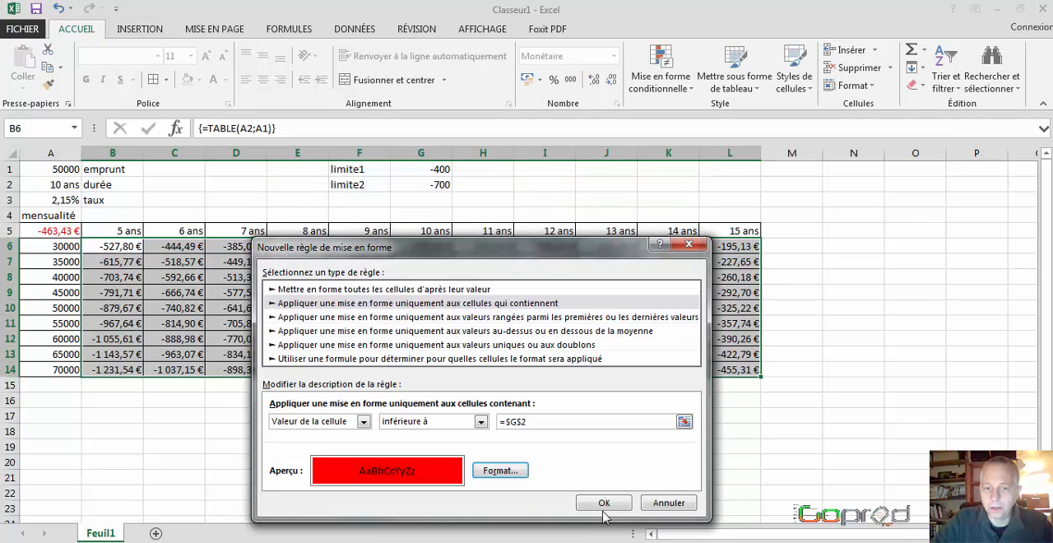
left_click(607, 503)
left_click(605, 499)
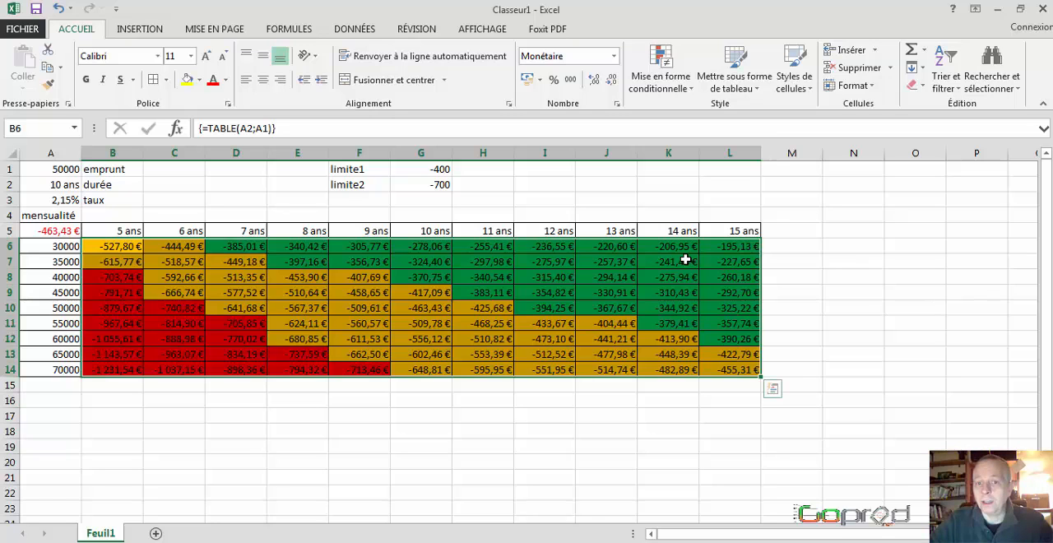
Step: Set the interest rate (taux) in A3 to 1,9%
left_click(65, 198)
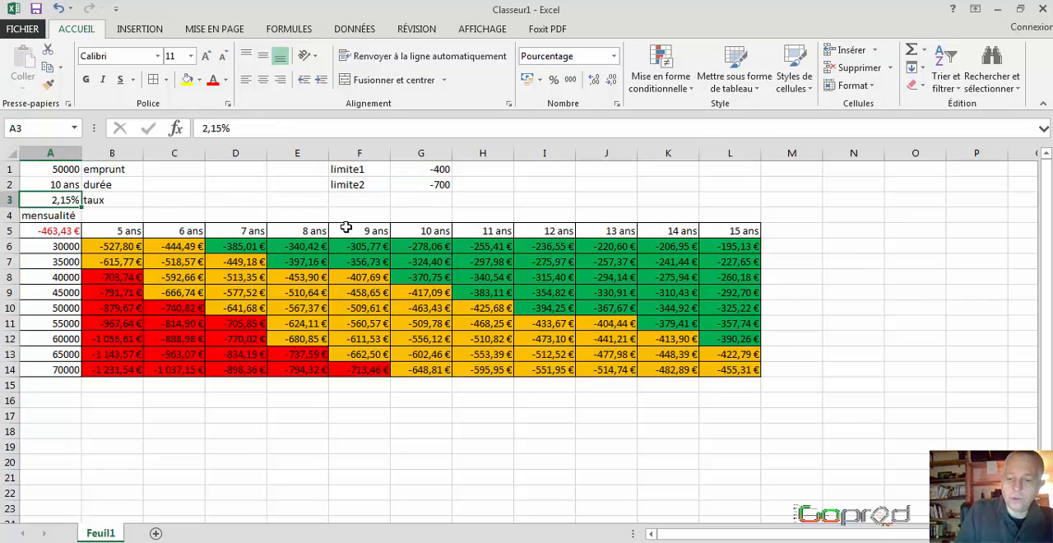
type("1")
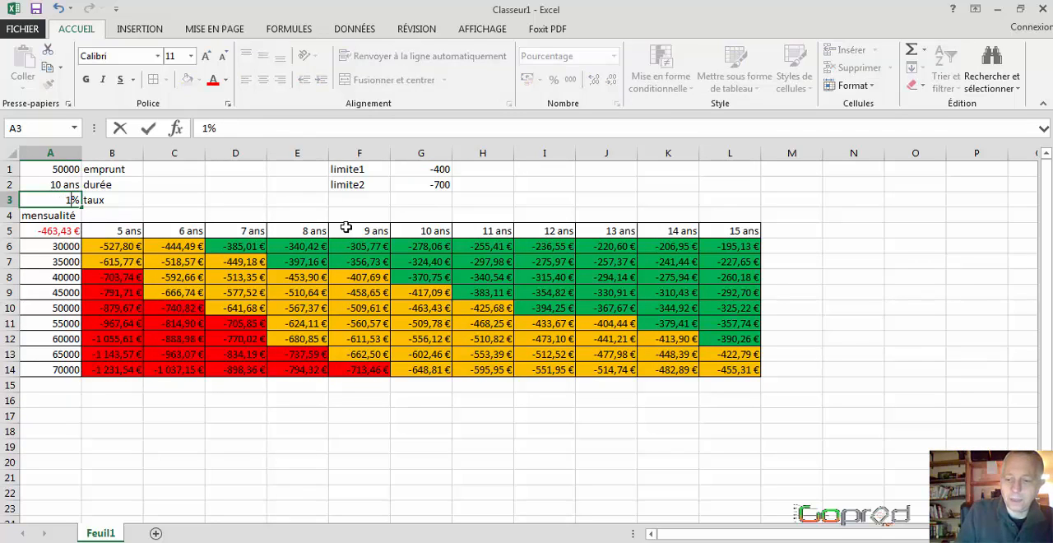
type(",9")
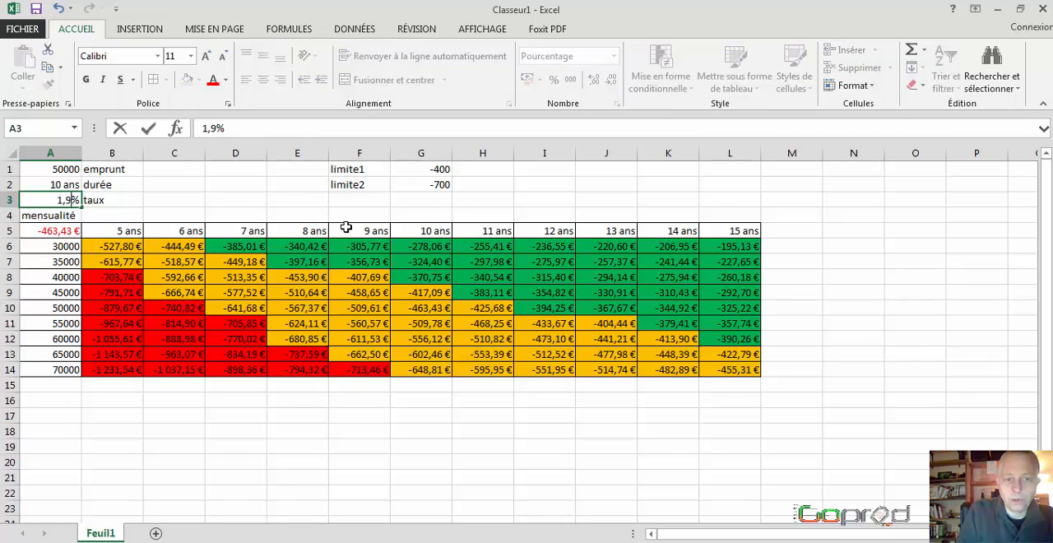
key("Return")
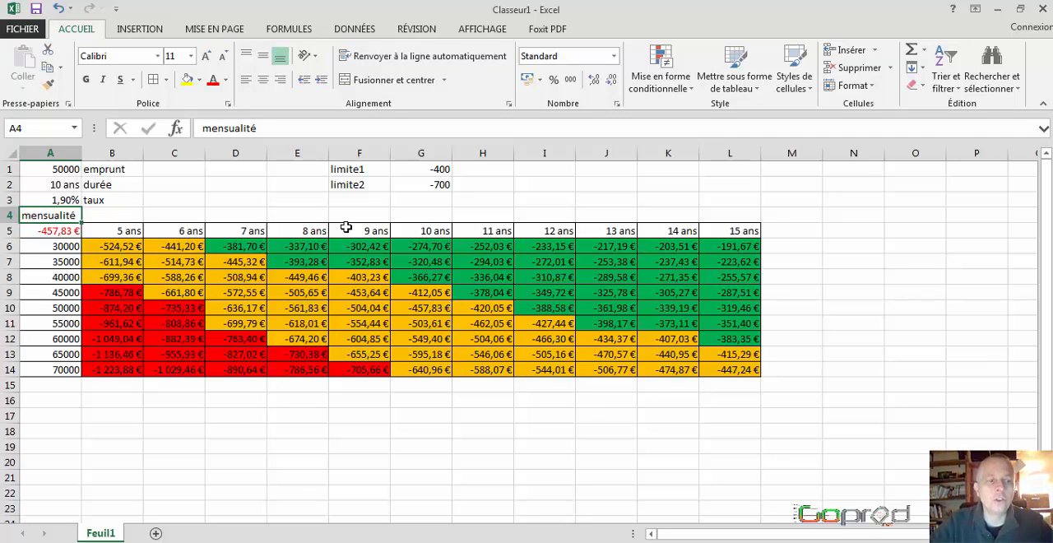
Step: Set limite1 in G1 to -500
left_click(441, 168)
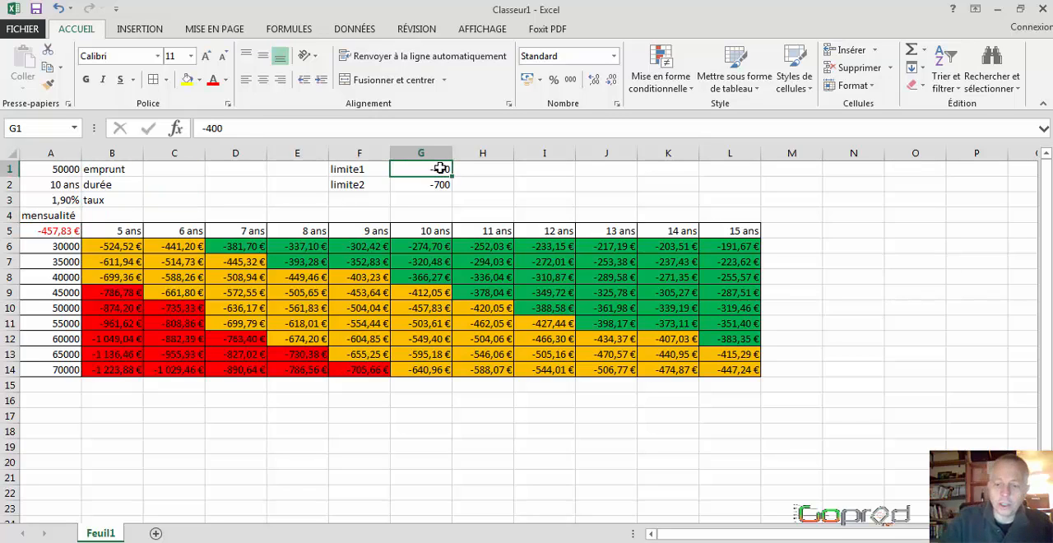
type("-5")
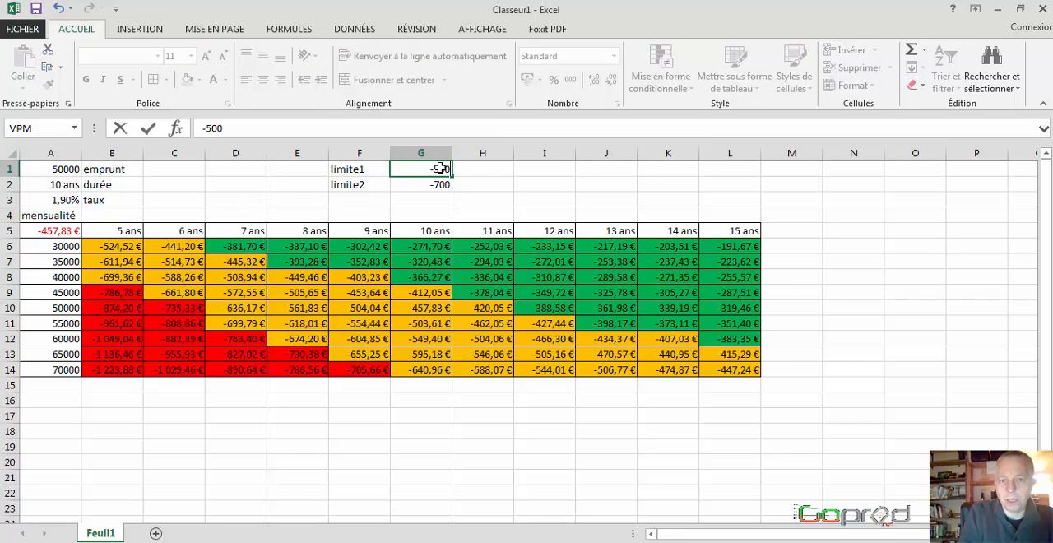
key("Return")
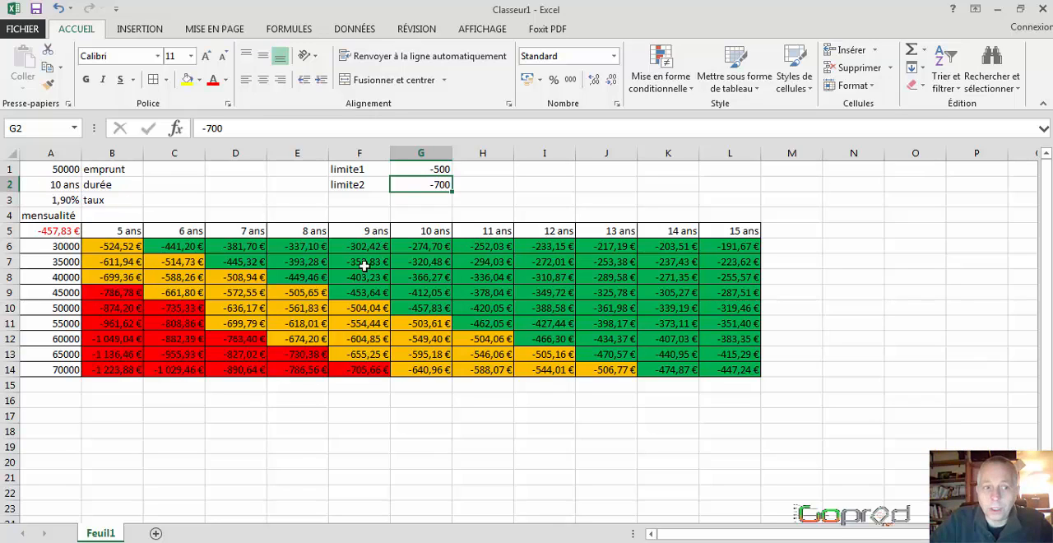
Step: Examine the colour coding of individual payments in the data table against the two limits, across different durations and loan amounts
left_click(124, 249)
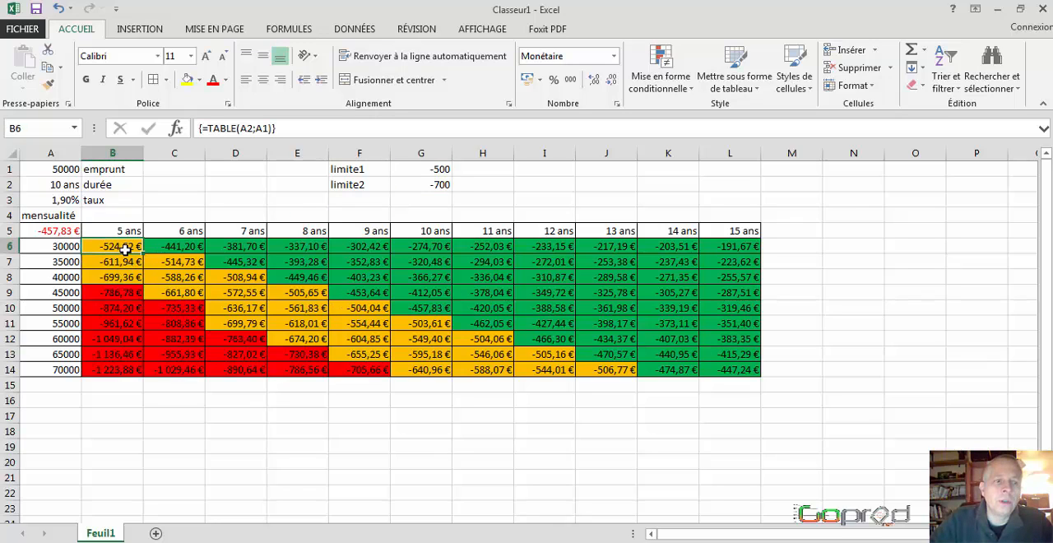
left_click(174, 247)
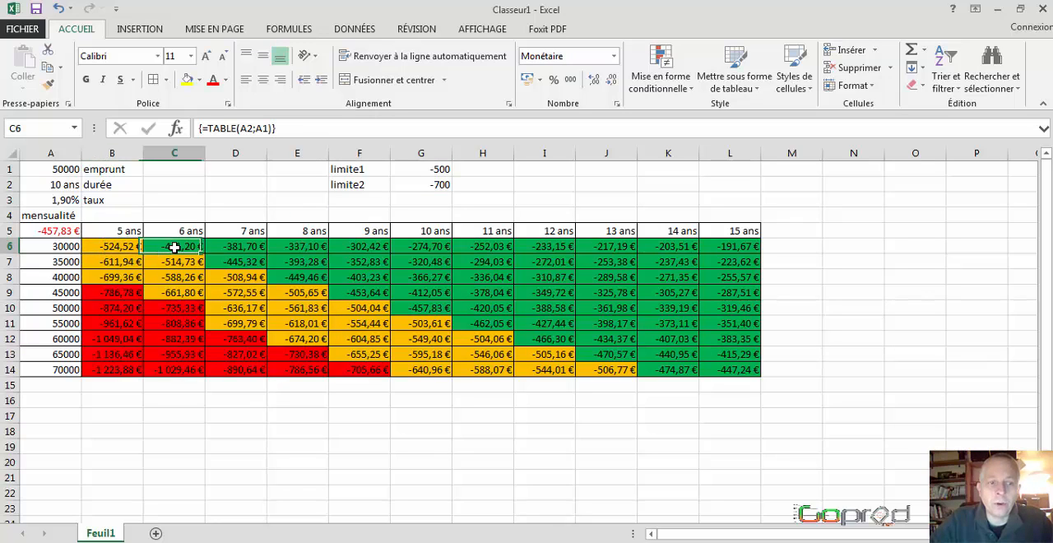
left_click(110, 246)
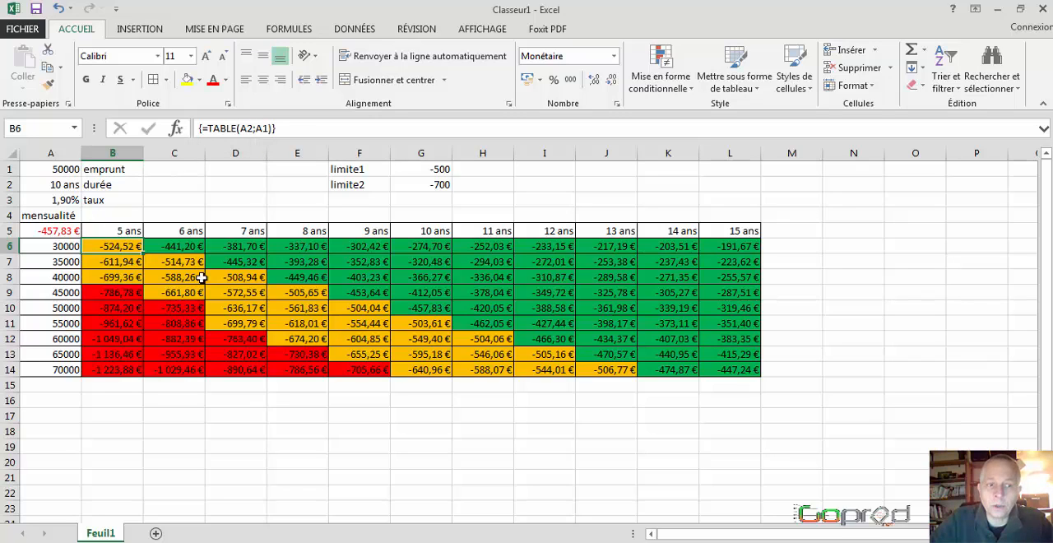
left_click(242, 247)
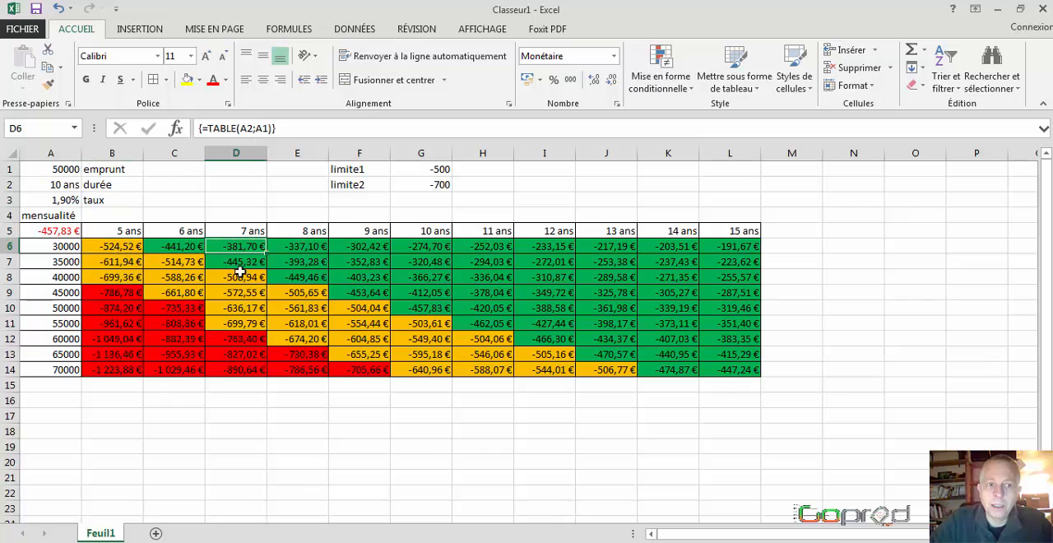
left_click(240, 277)
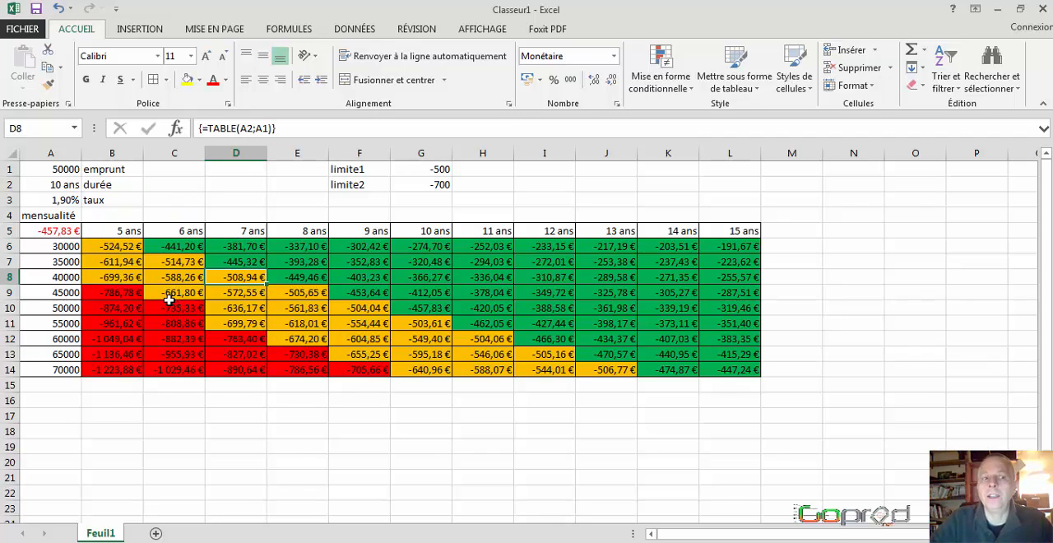
left_click(139, 308)
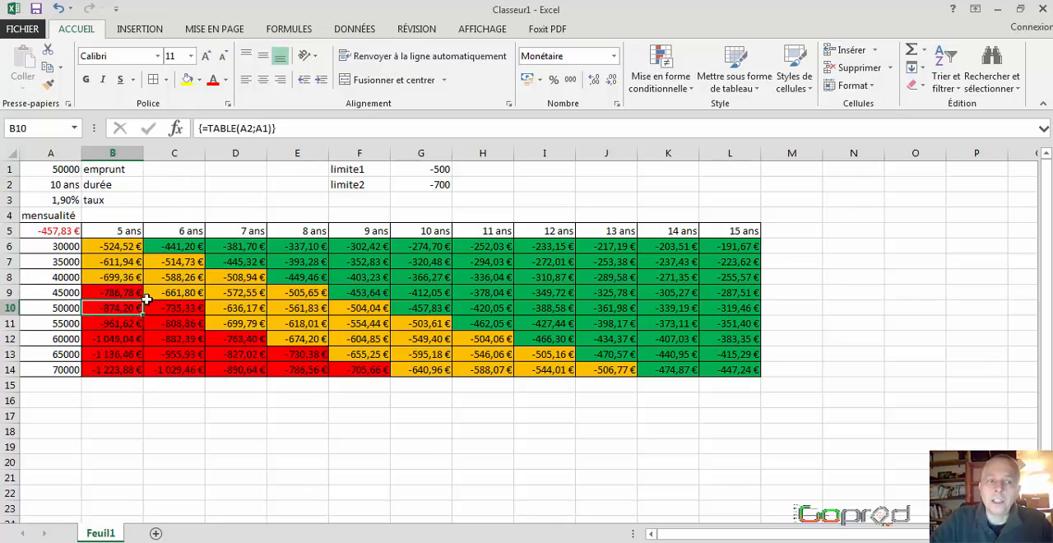